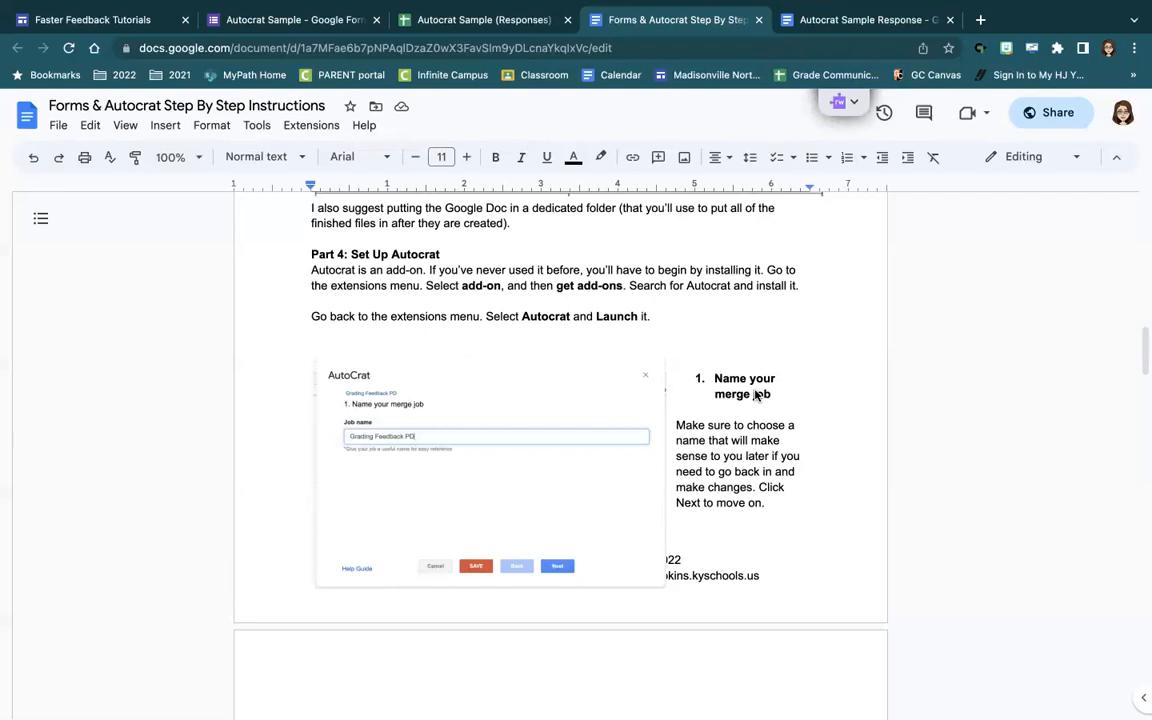
Skim the Autocrat setup instructions through mapping source data, and switch to the Autocrat Sample (Responses) spreadsheet.
scroll(757, 396, down, 5)
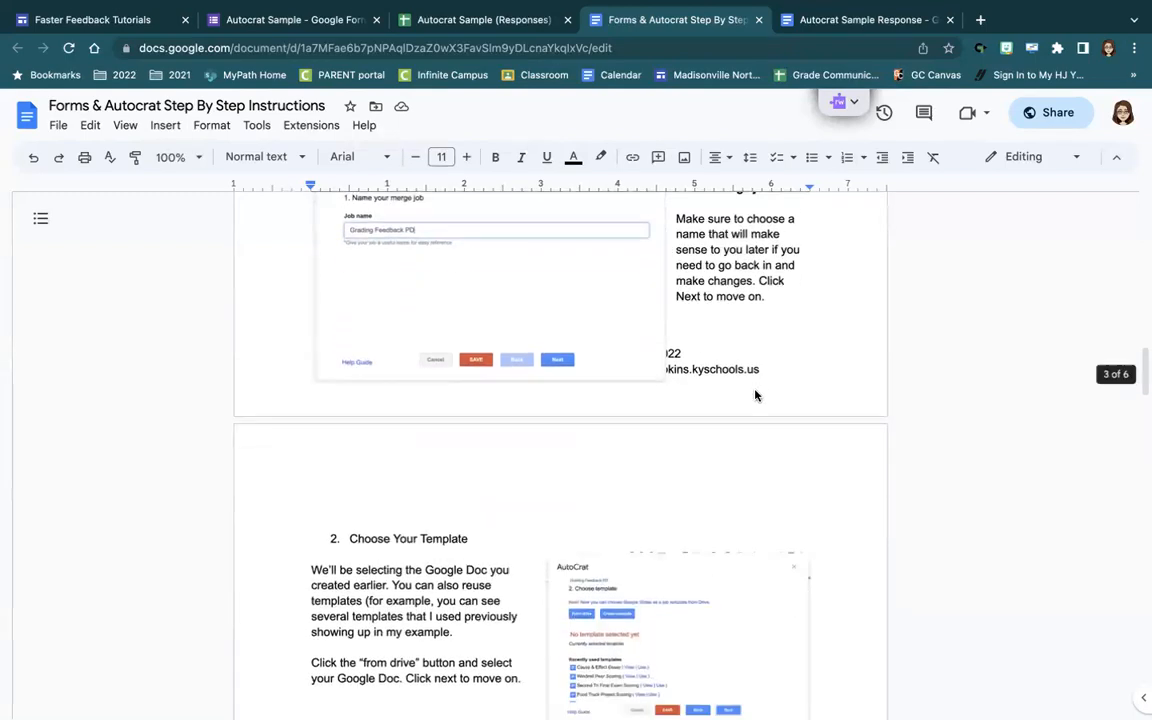
scroll(755, 393, down, 9)
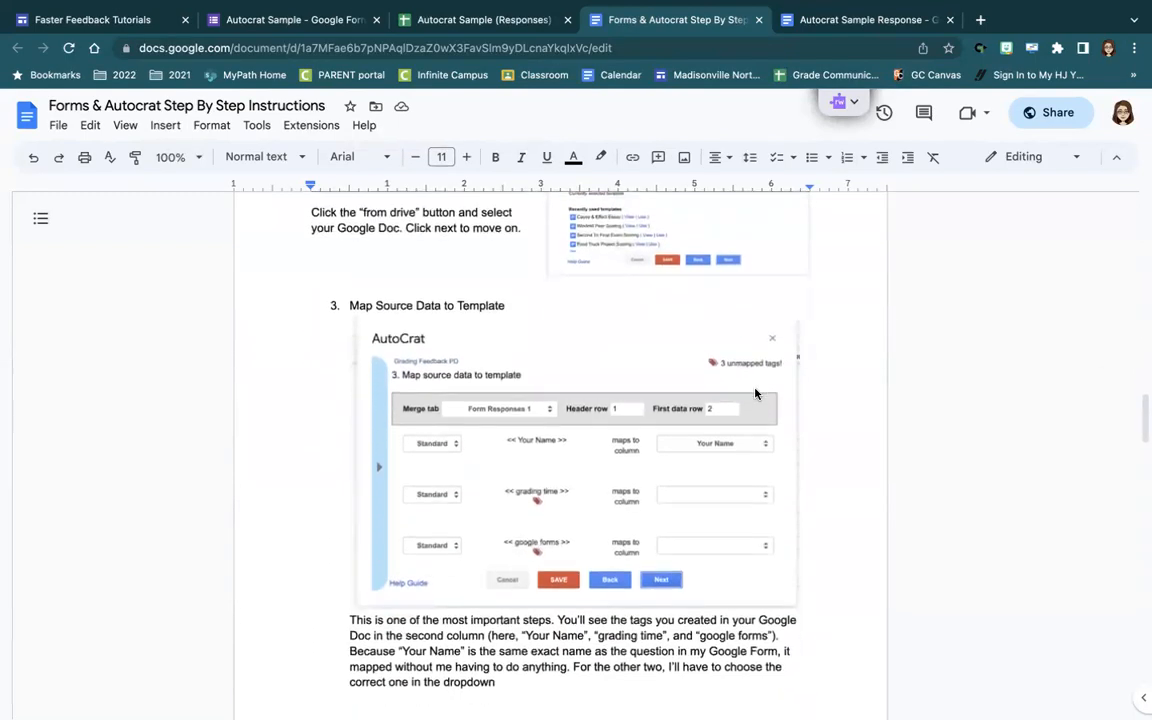
scroll(755, 393, down, 4)
scroll(753, 393, up, 12)
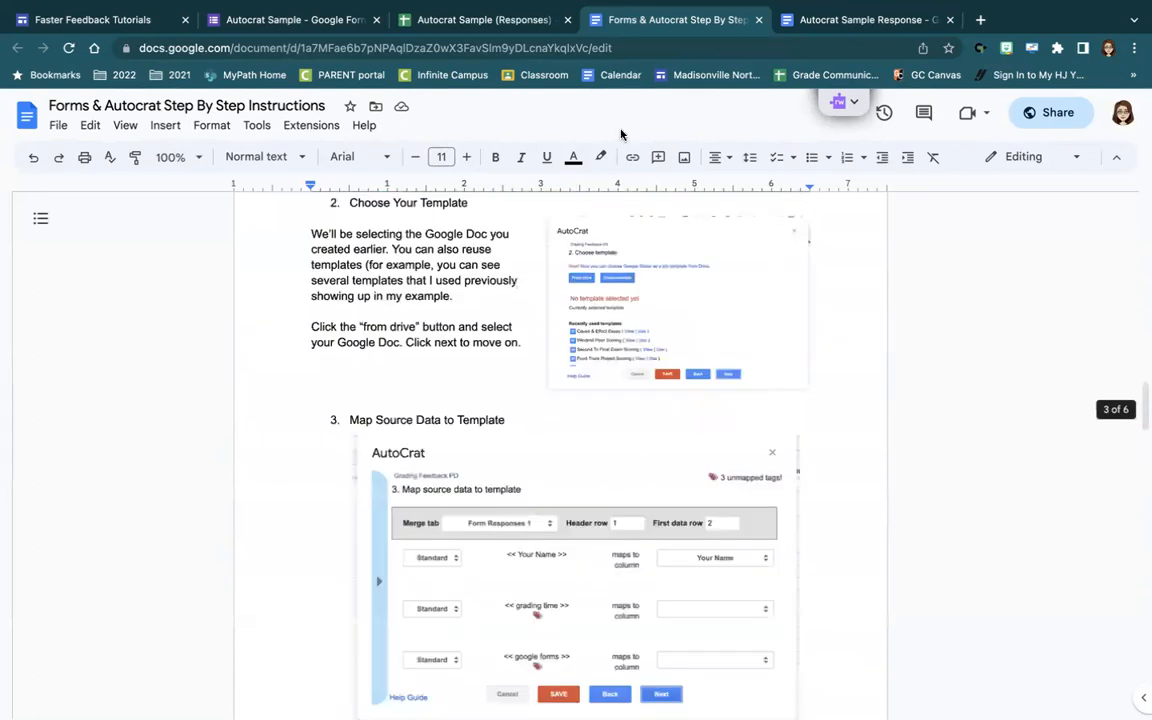
click(516, 22)
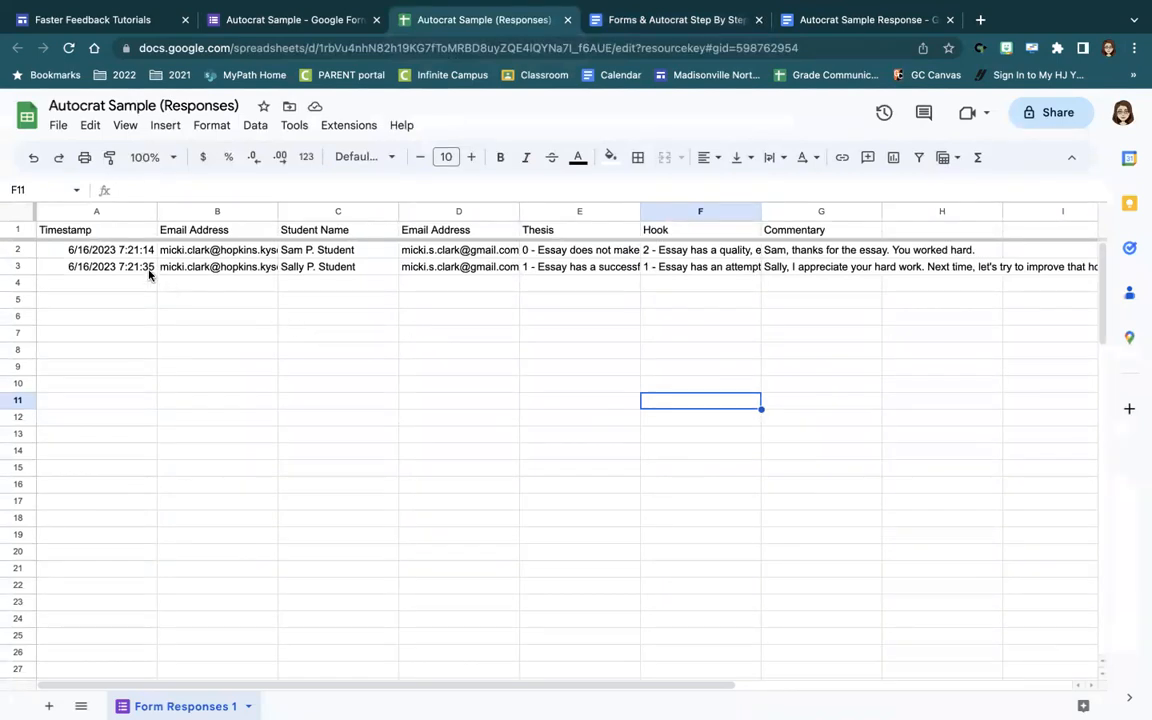
click(348, 125)
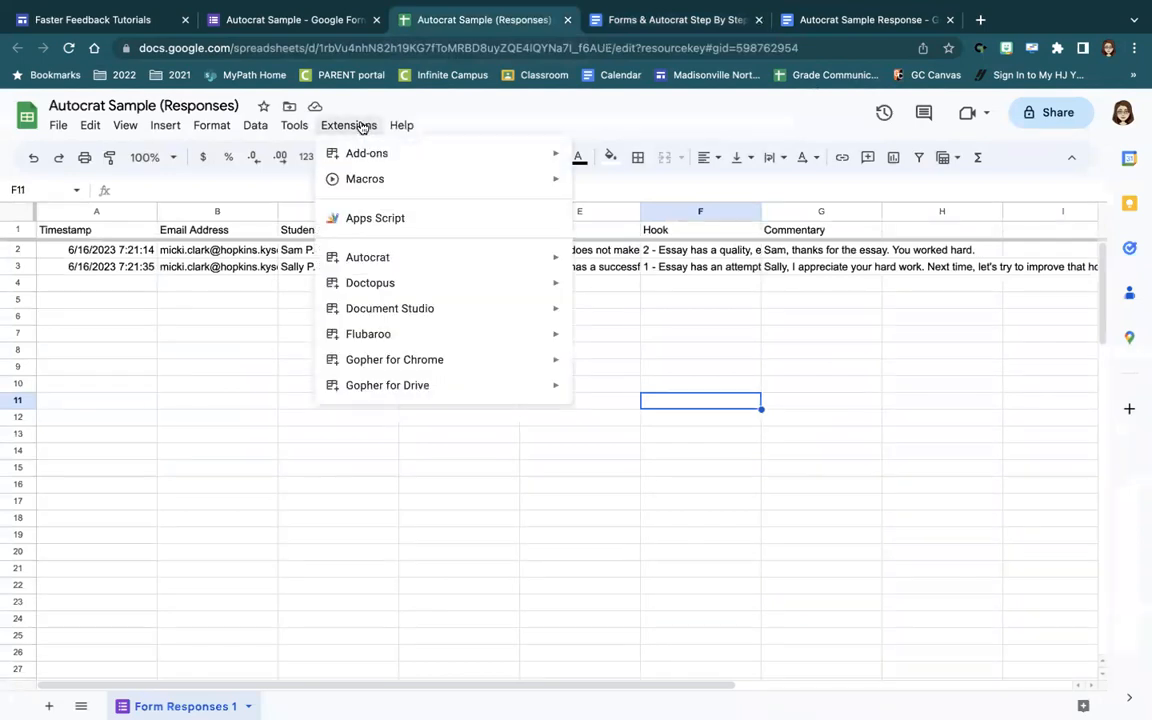
mouse_move(362, 156)
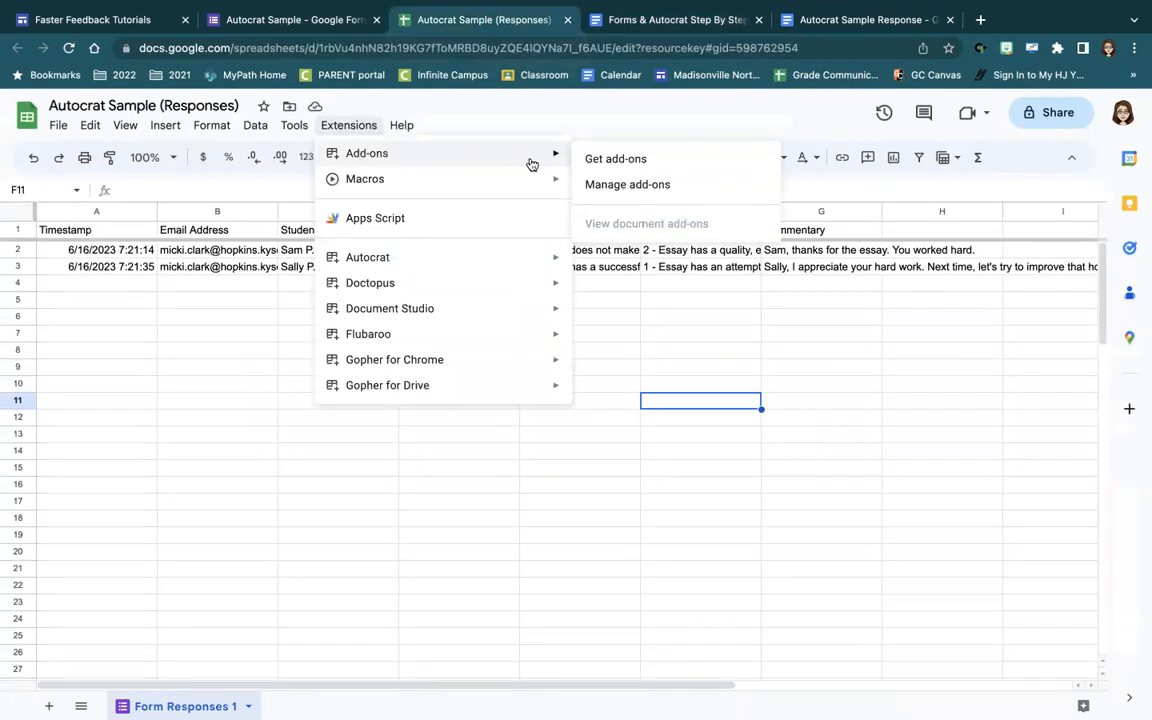
mouse_move(420, 270)
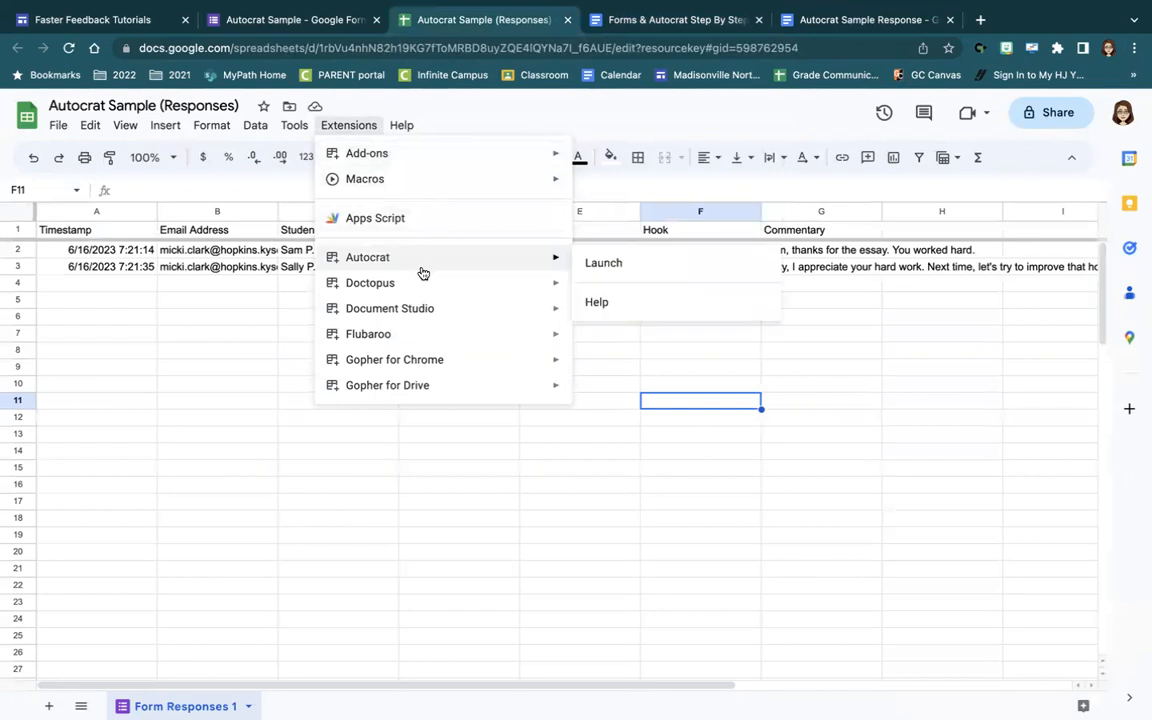
click(592, 268)
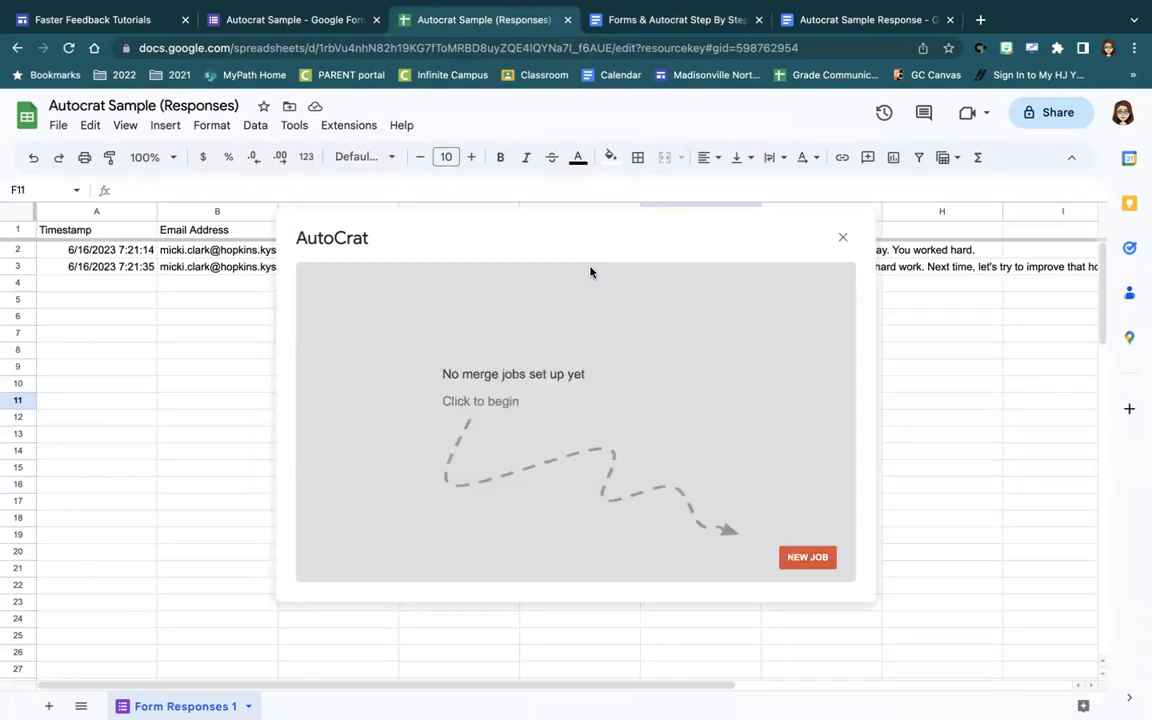
click(803, 563)
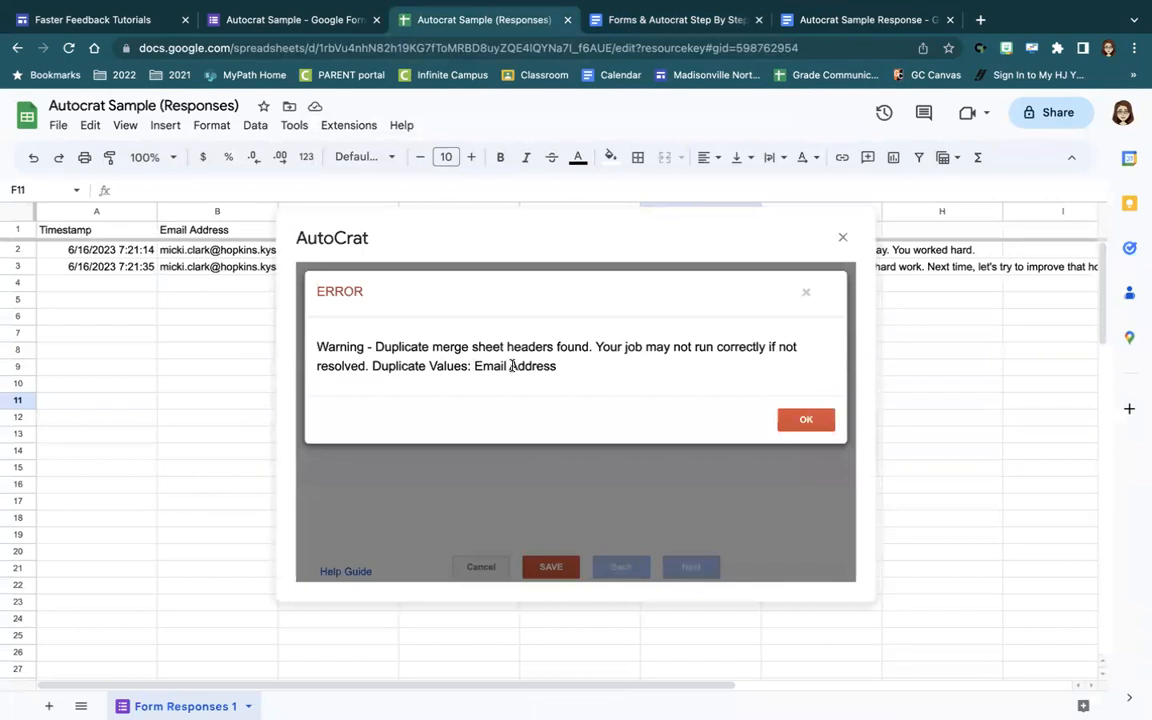
click(800, 424)
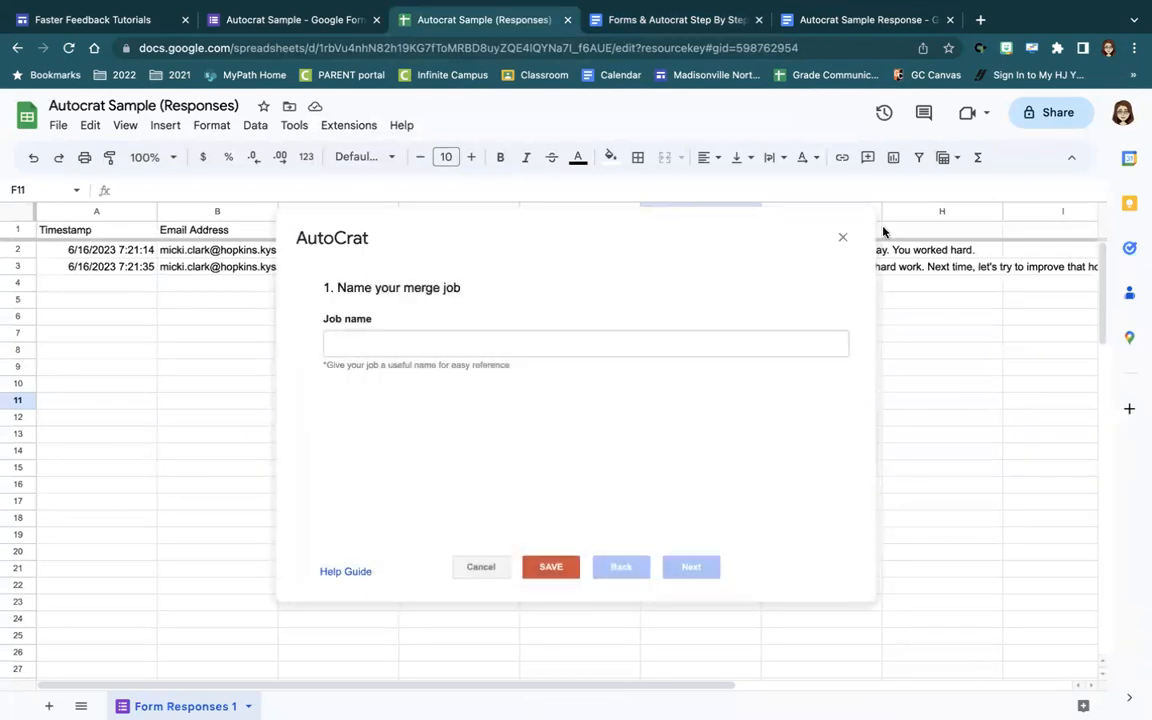
click(845, 240)
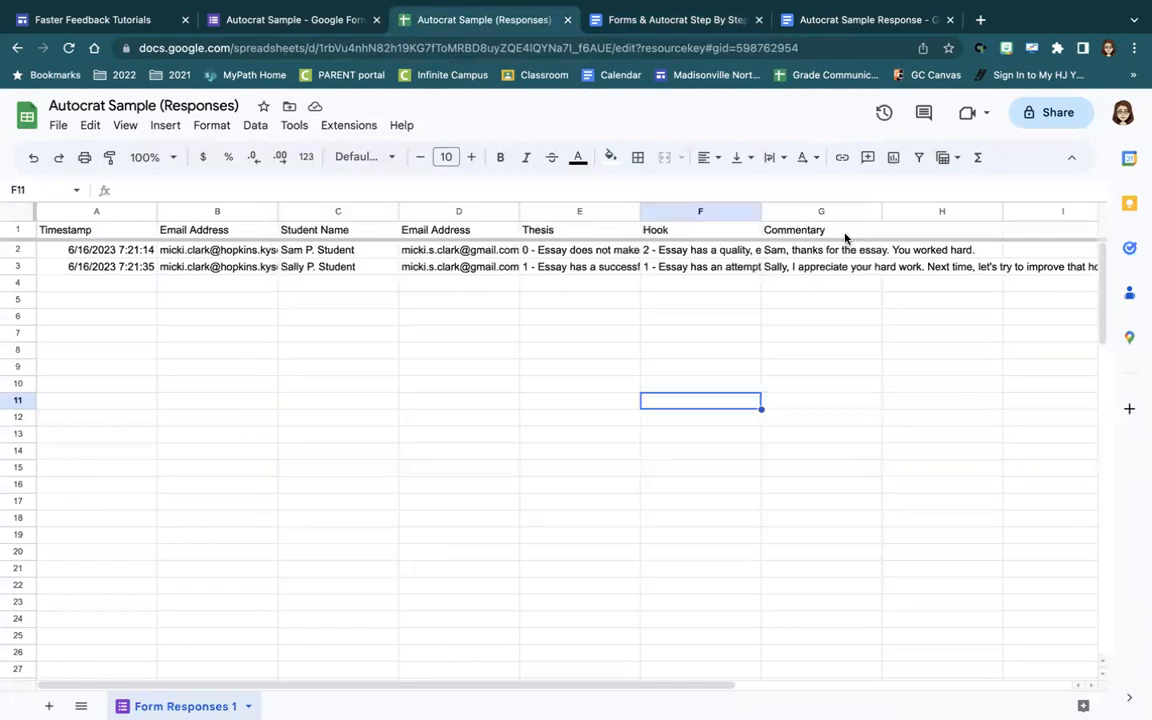
Rename the duplicate header in cell D1 to "Student Email Address".
click(405, 234)
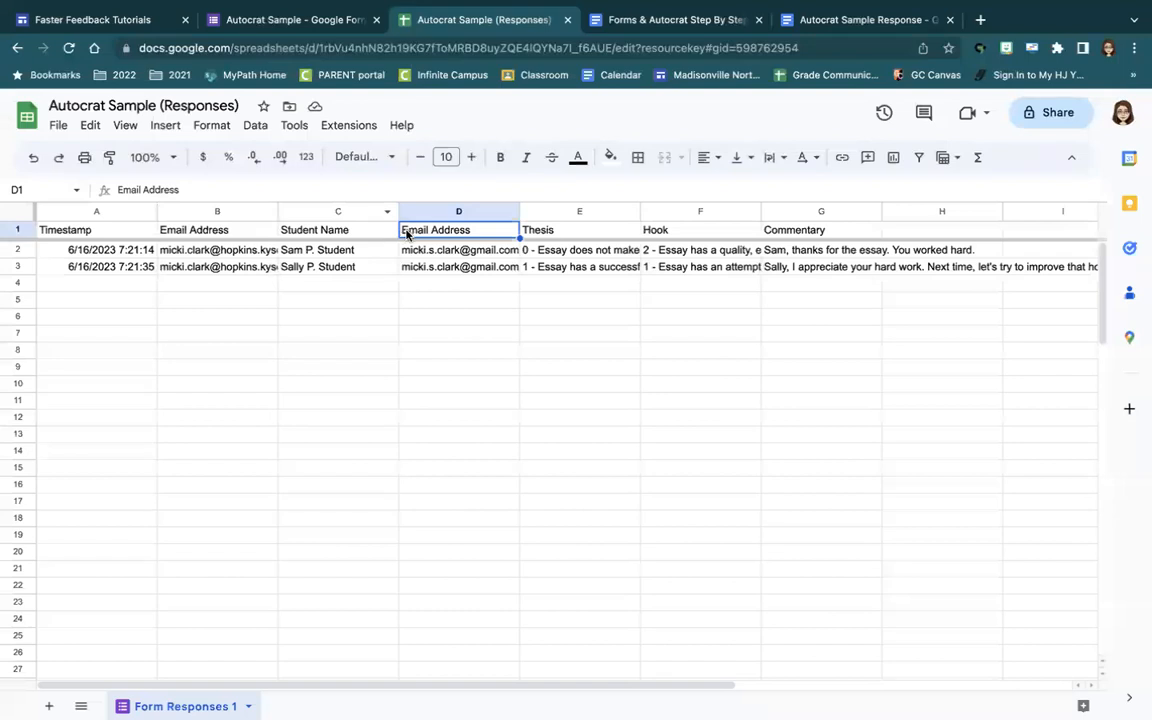
text(Student Email Address)
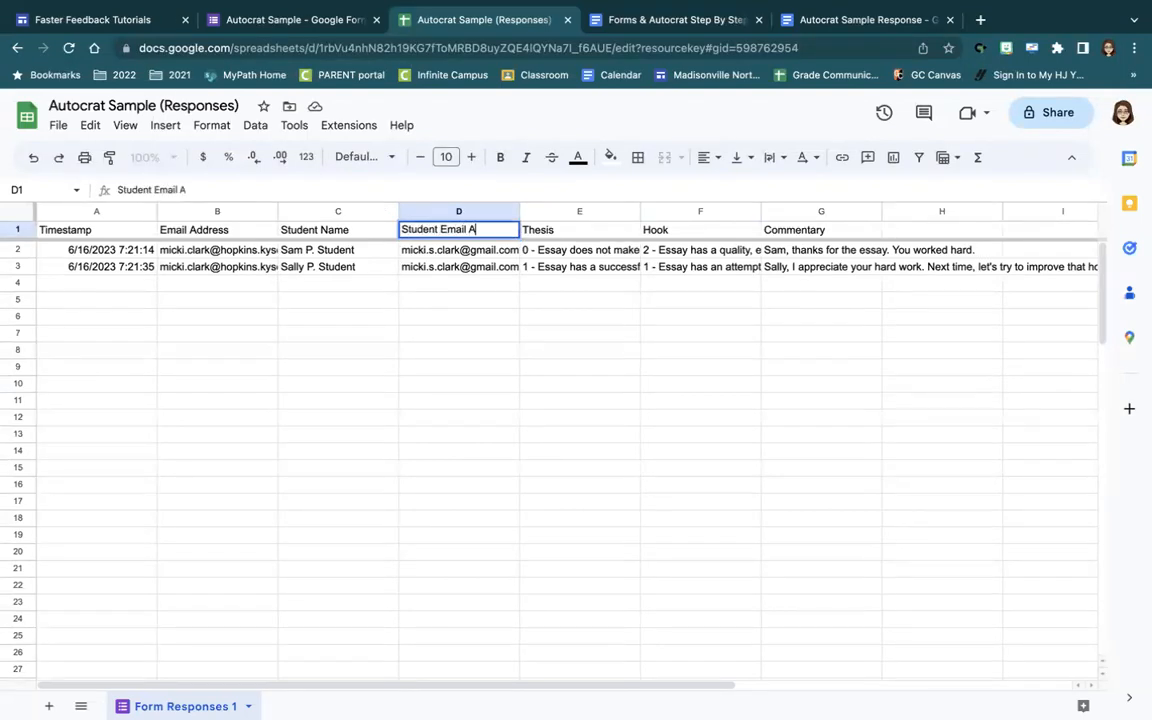
key(Return)
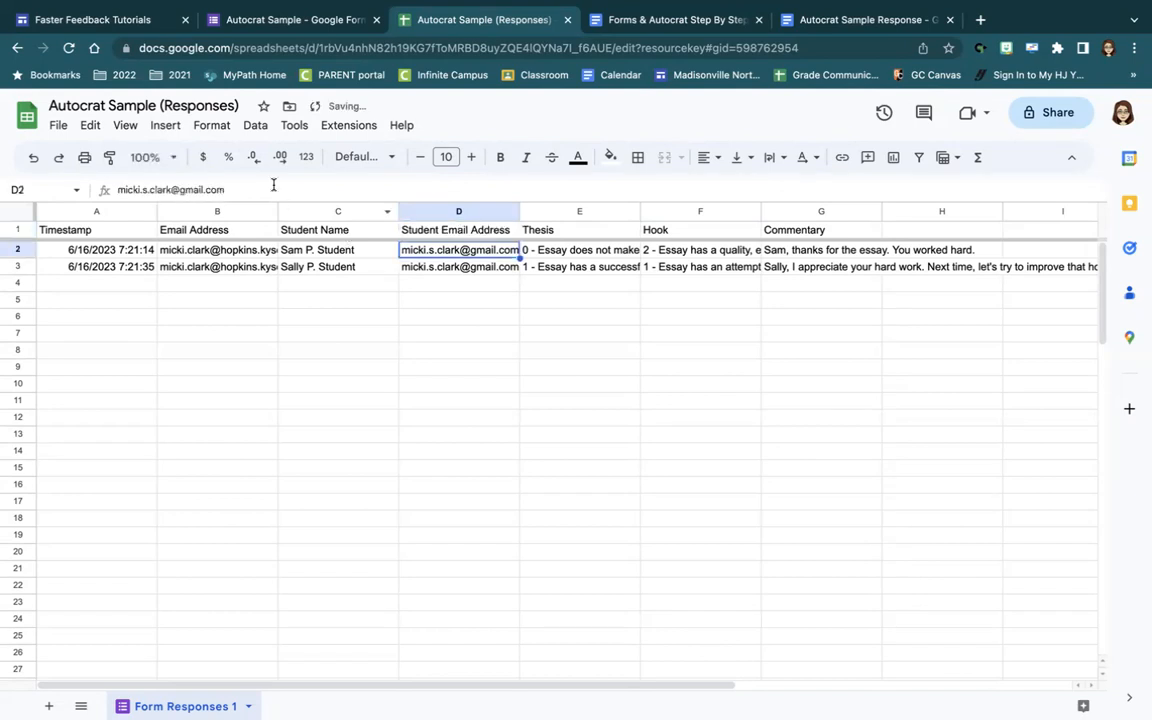
Launch Autocrat and create a new merge job named "Autocrat Sample", continuing to the template choice.
click(355, 127)
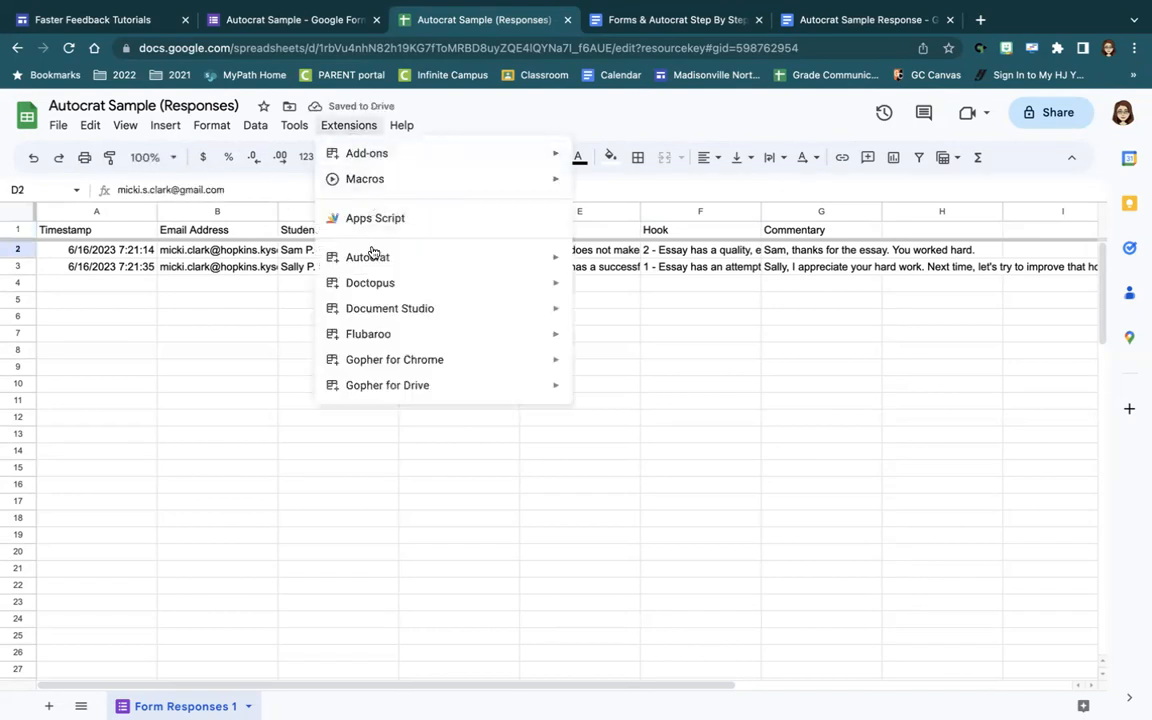
mouse_move(378, 262)
click(617, 266)
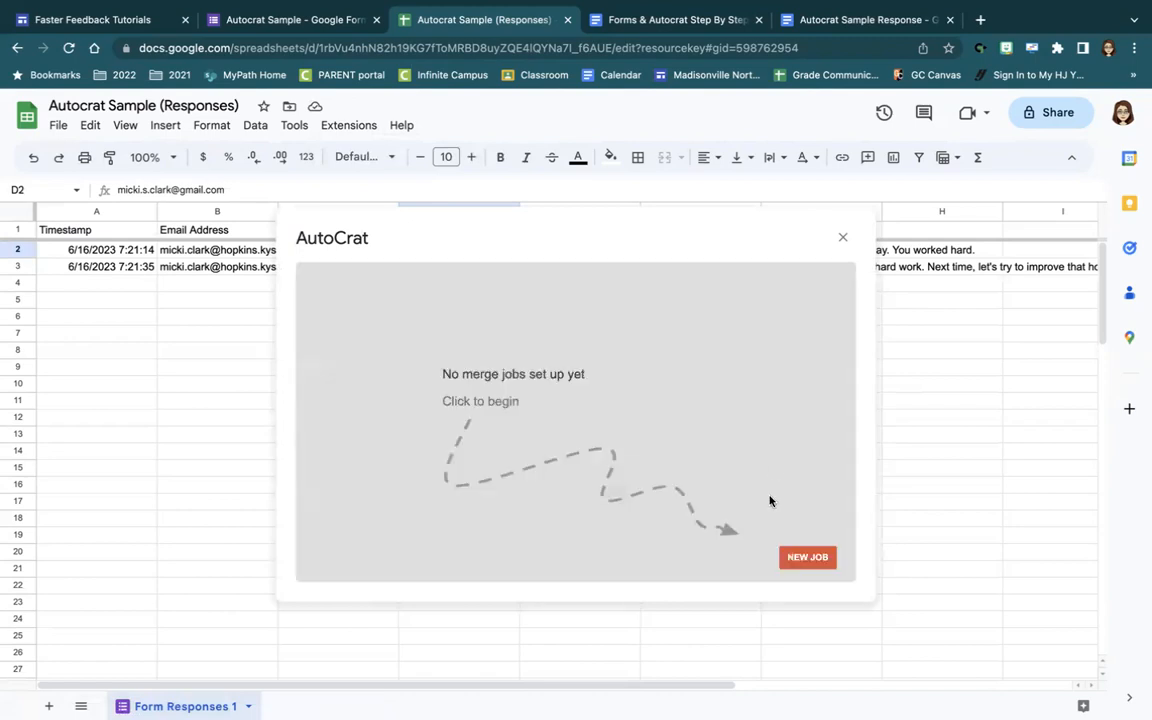
click(805, 558)
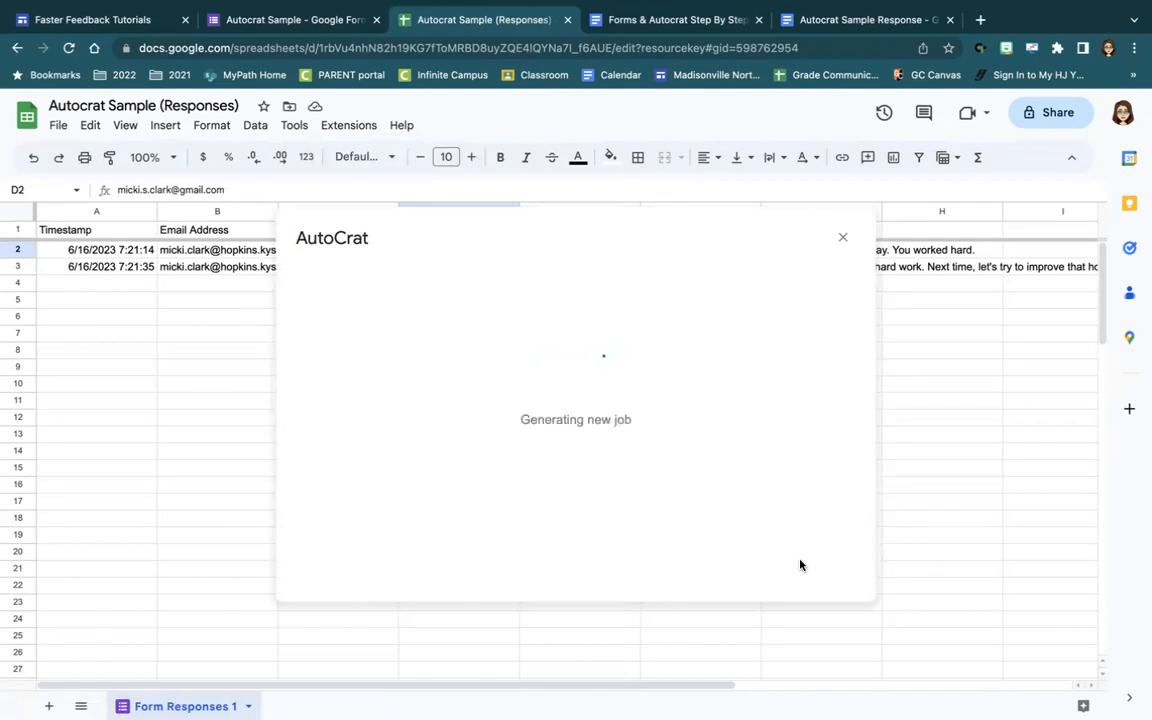
click(623, 340)
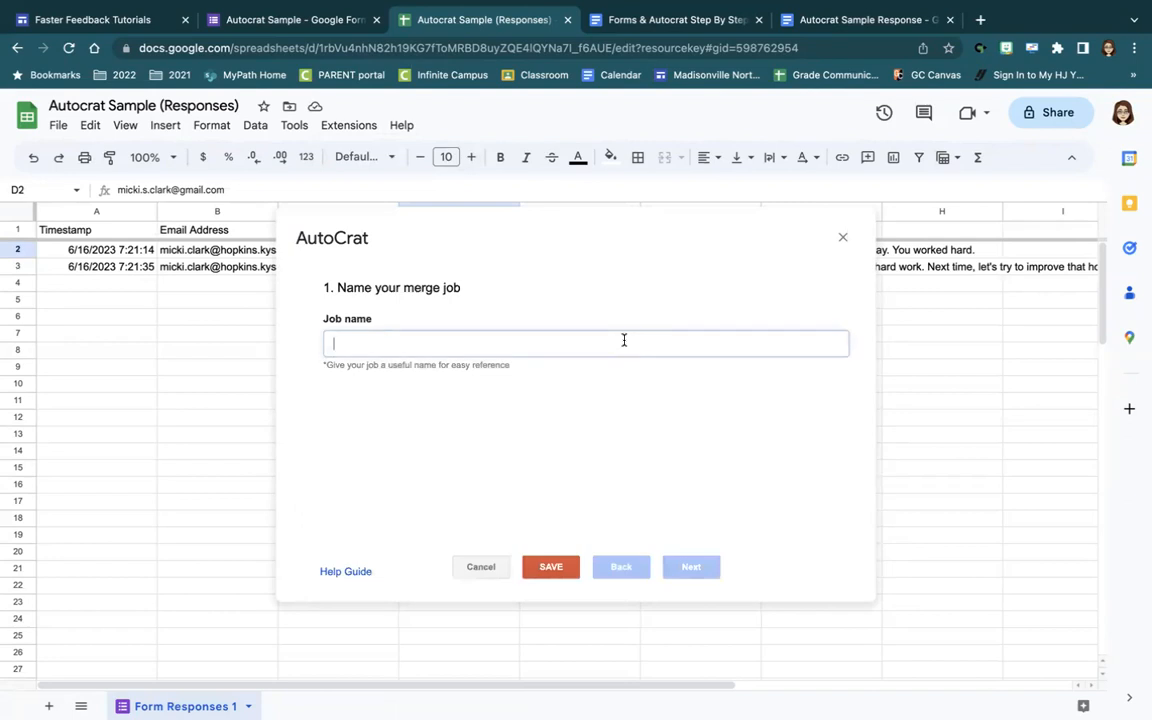
text(Autocrat Sample)
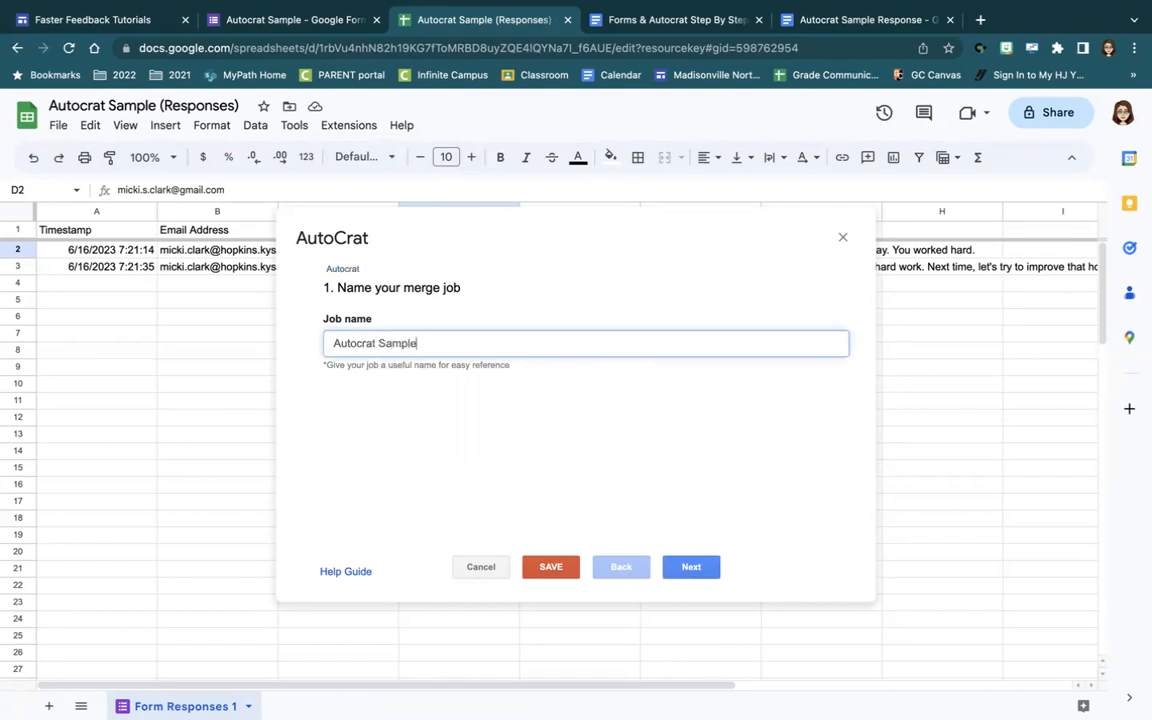
click(697, 571)
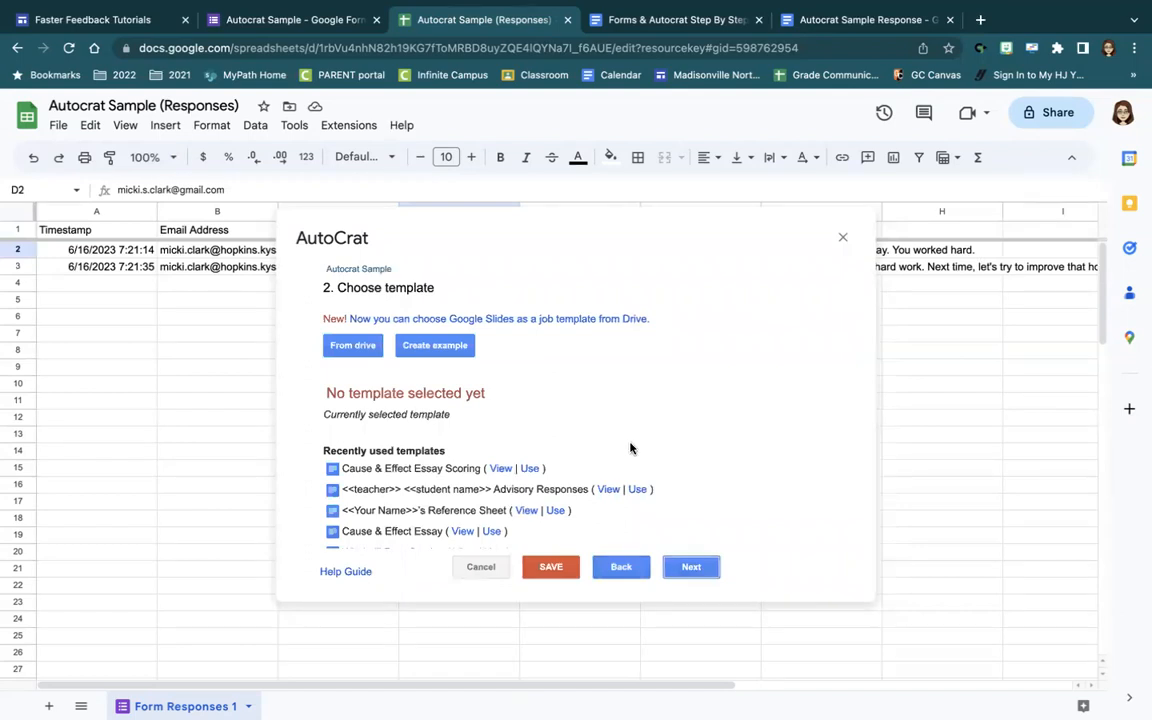
Choose the Autocrat Sample Response document from Drive as the job's template and continue to the data mapping.
scroll(630, 448, down, 3)
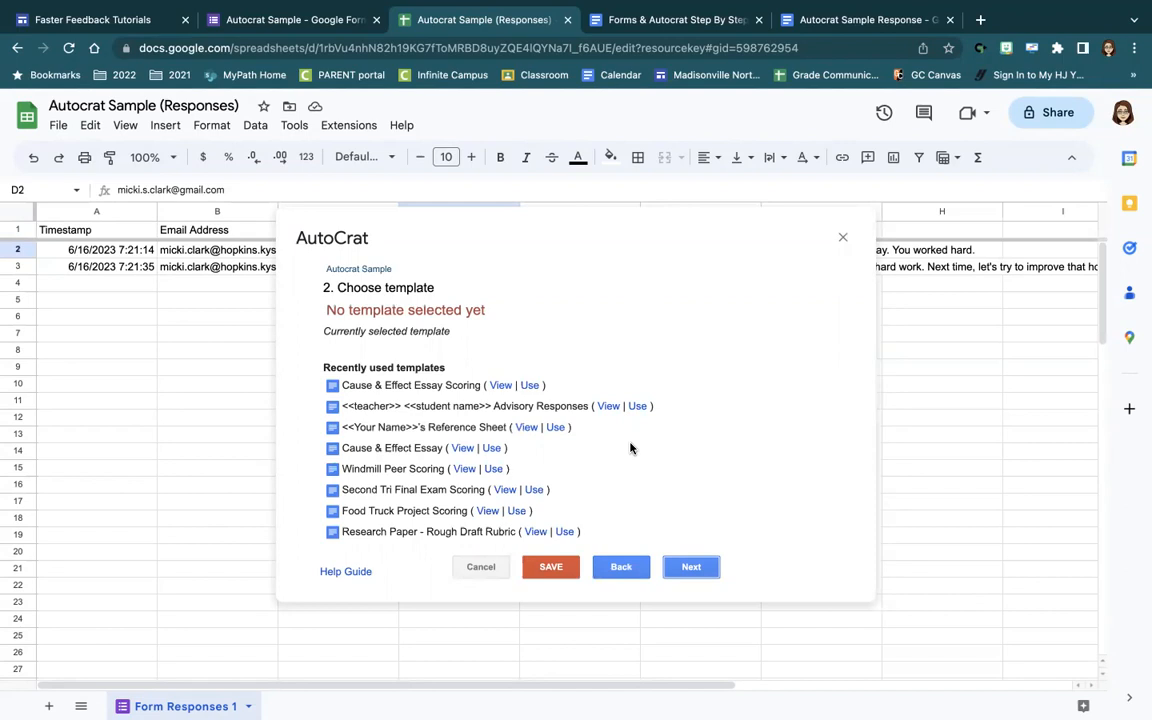
scroll(630, 448, up, 3)
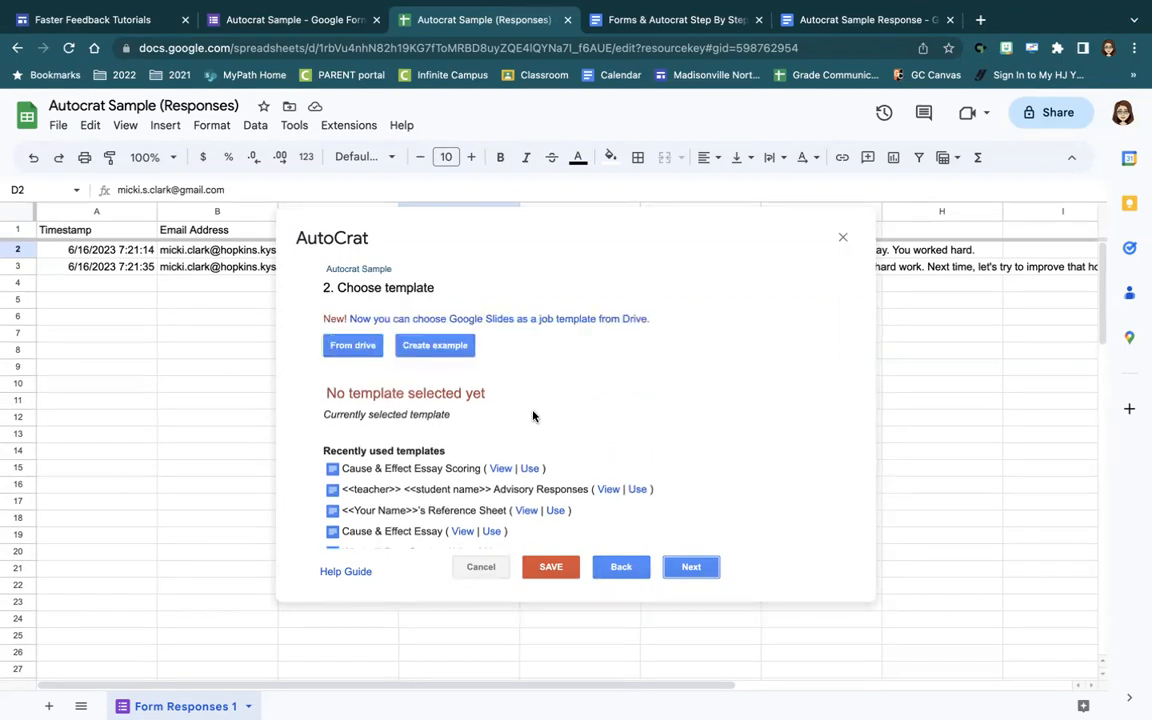
click(367, 349)
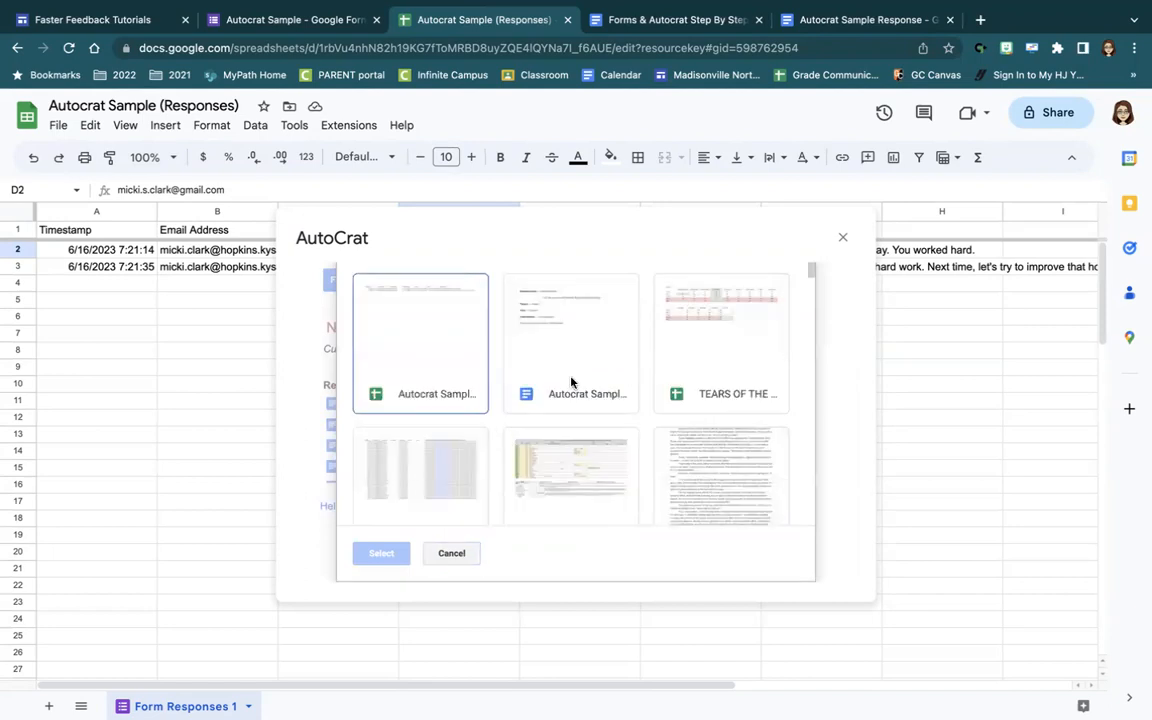
click(561, 347)
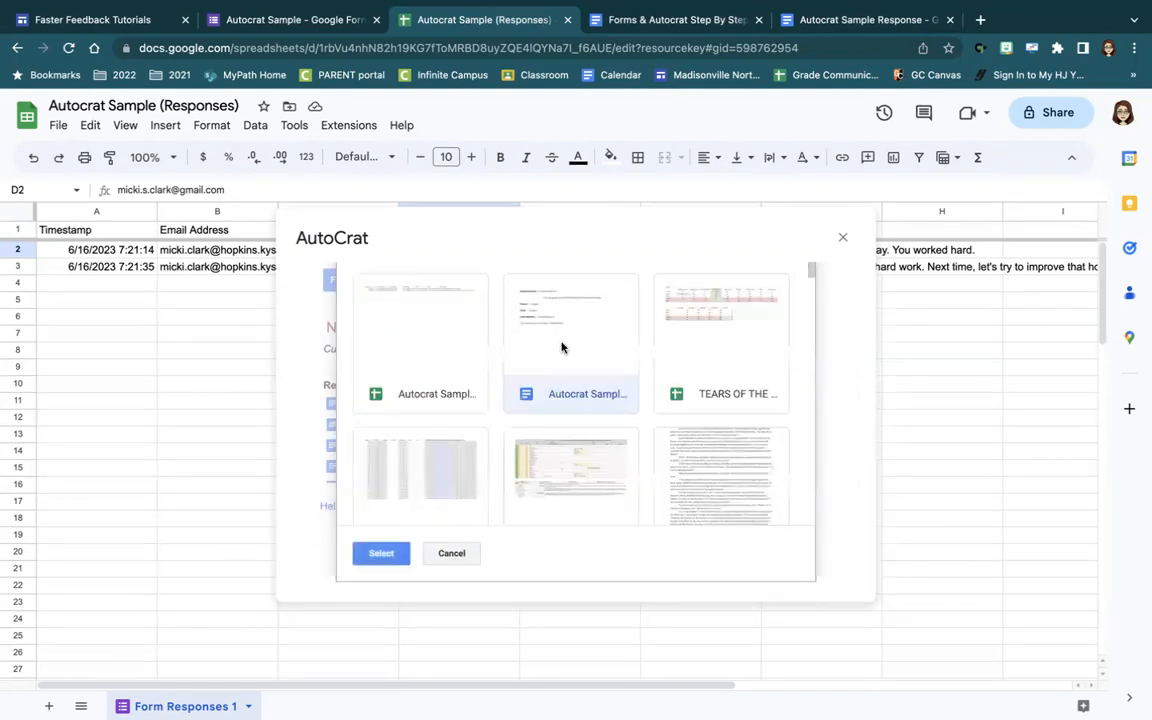
click(379, 553)
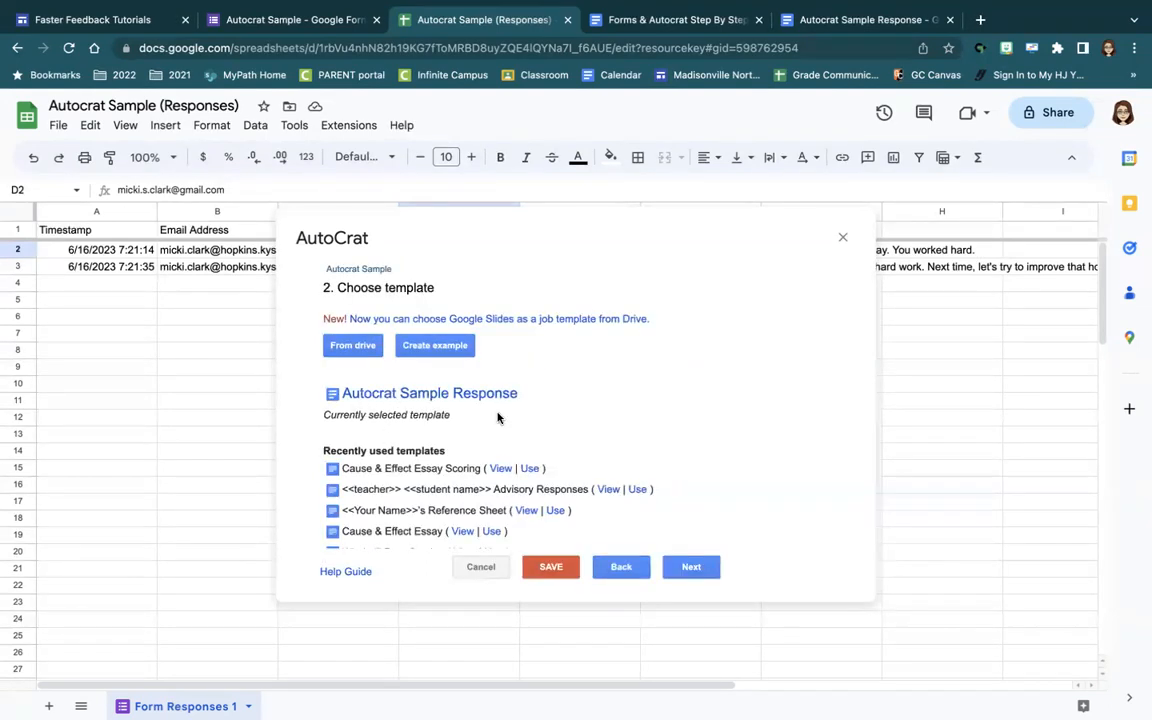
click(690, 567)
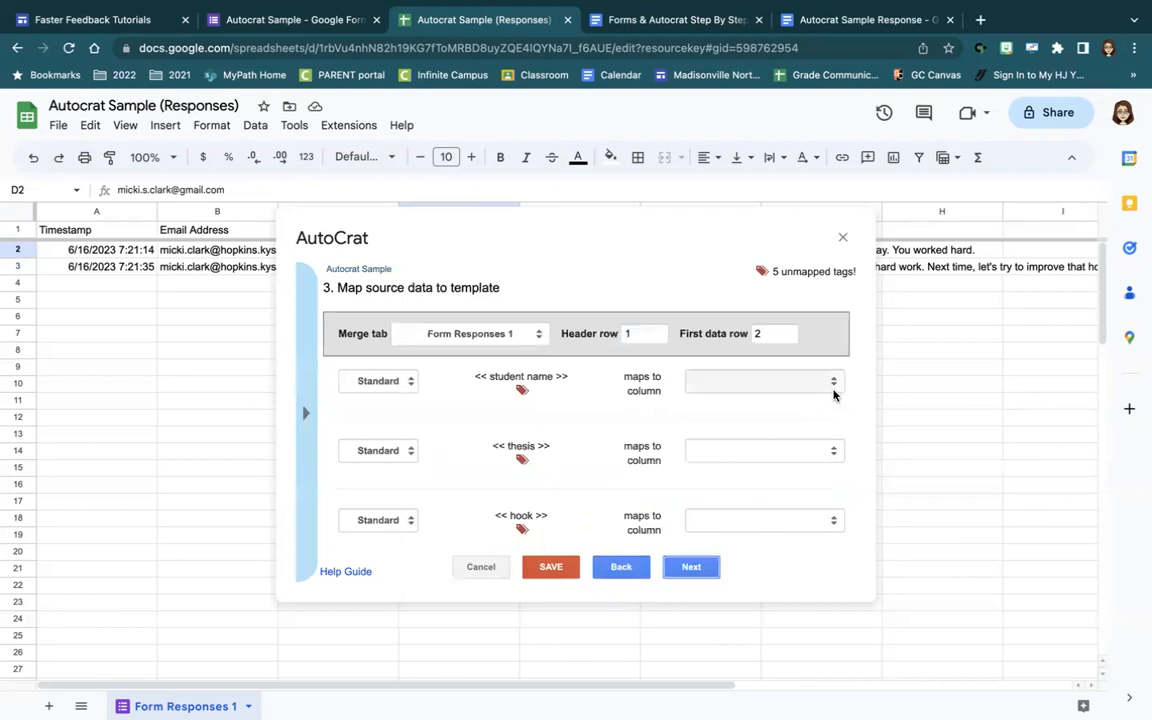
Map the student name, thesis and hook tags to the Student Name, Thesis and Hook columns.
click(832, 385)
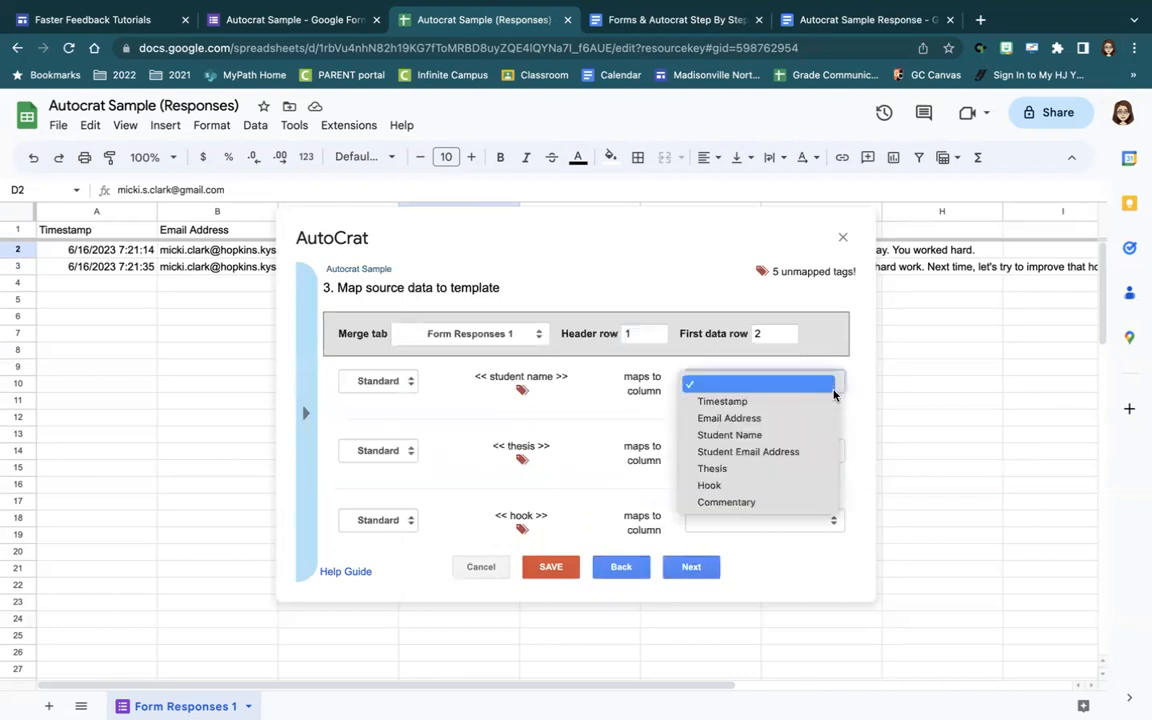
click(779, 436)
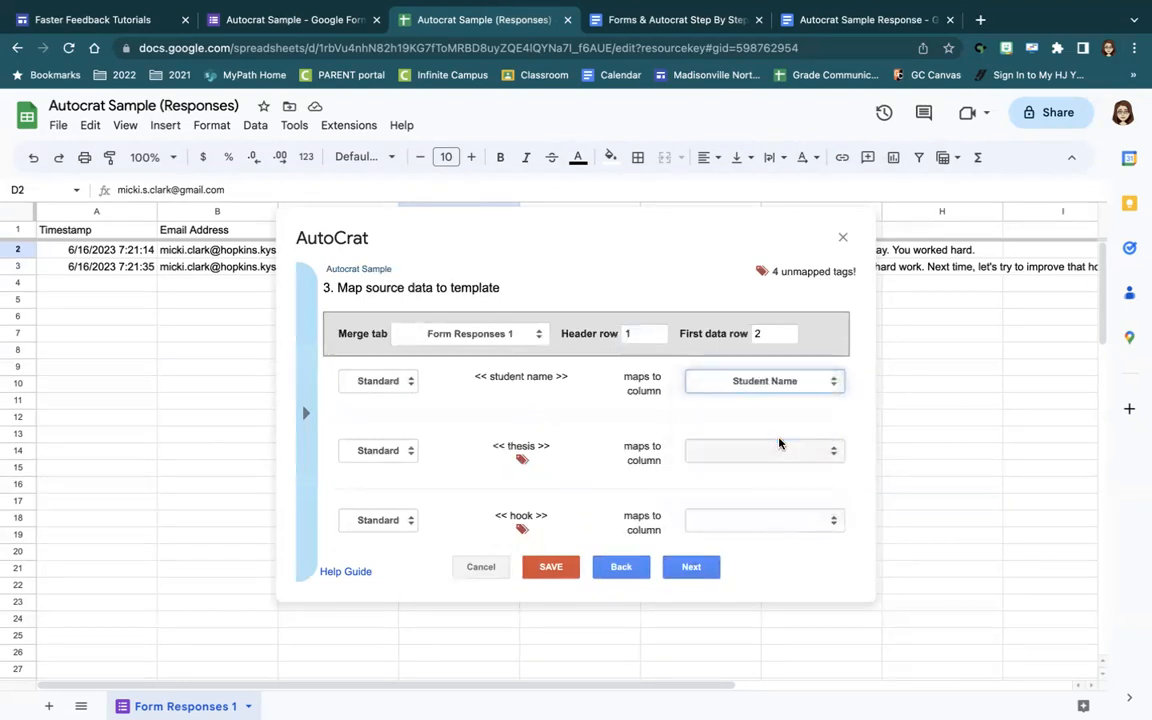
click(769, 452)
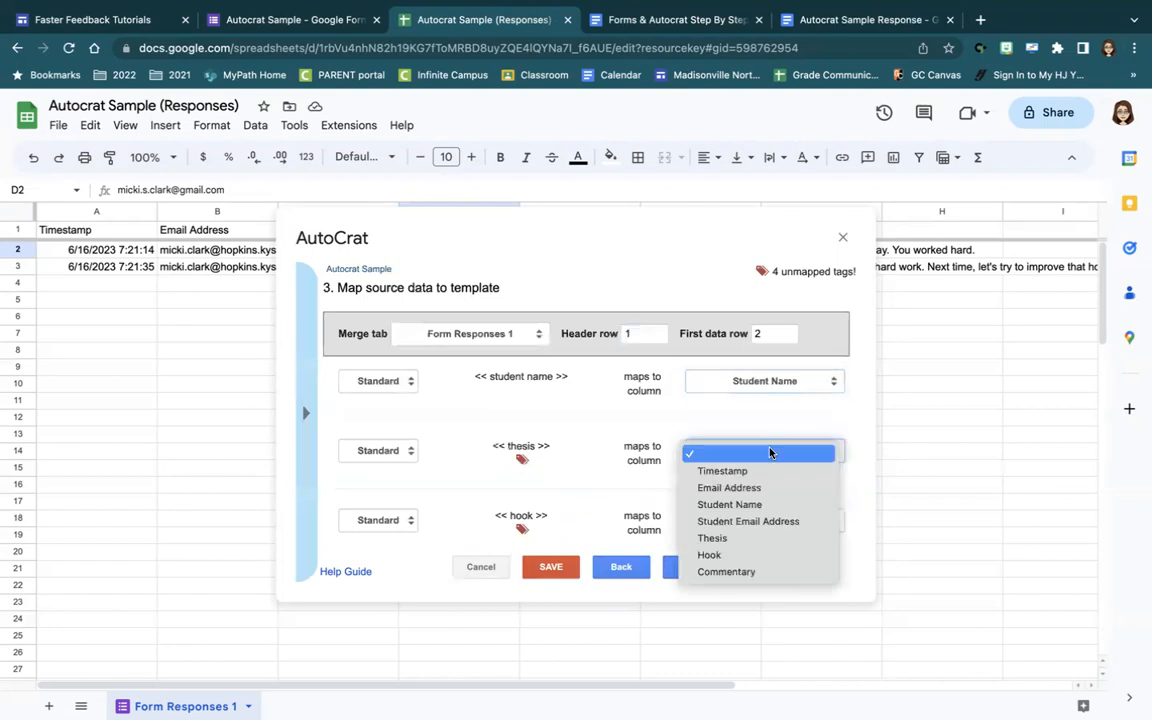
click(744, 541)
click(767, 522)
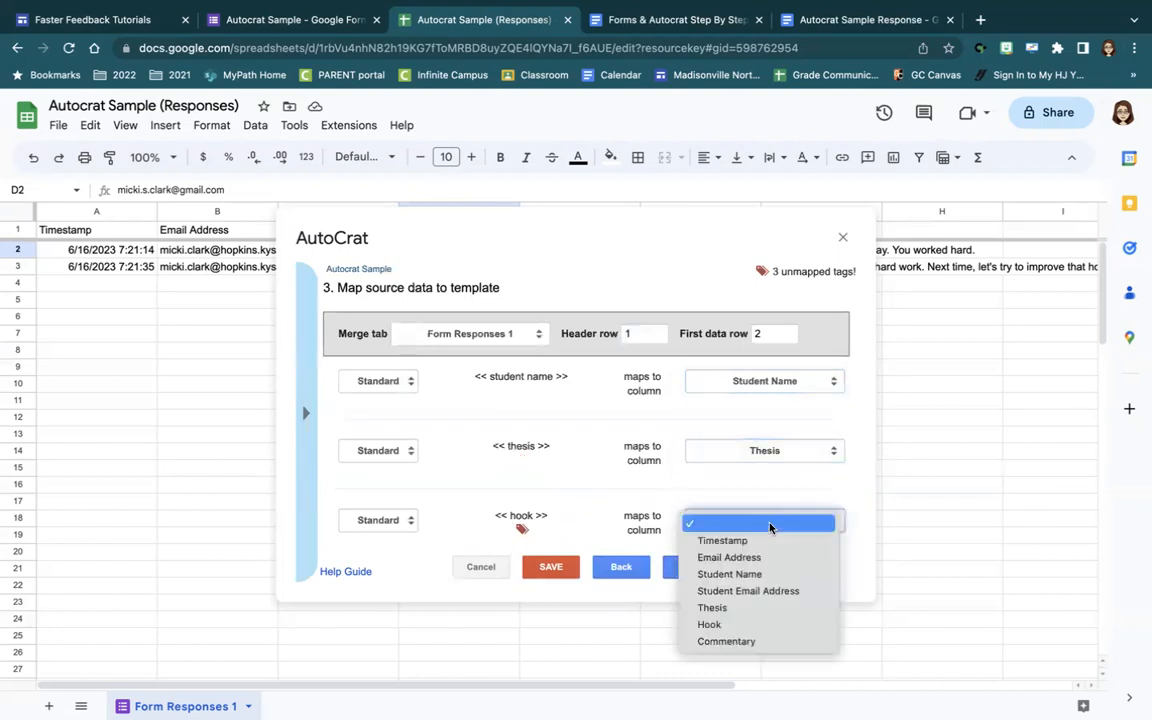
click(730, 623)
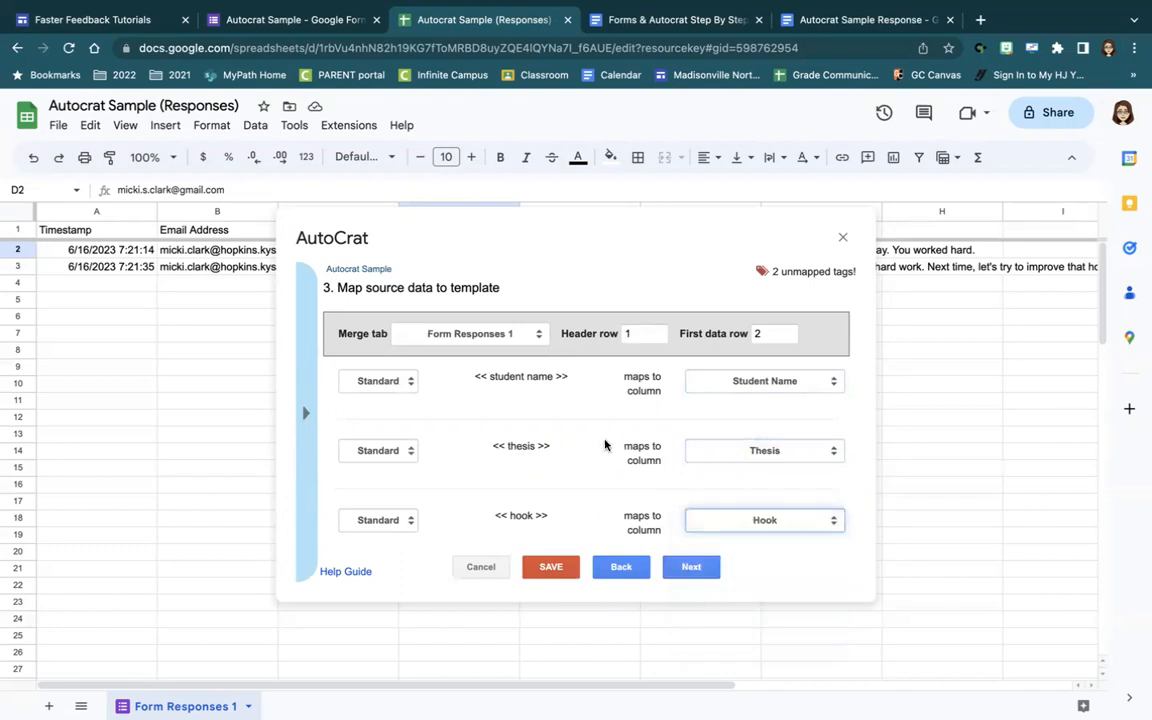
Map the commentary tag to the Commentary column and the timestamp tag to the Timestamp column.
scroll(606, 445, down, 3)
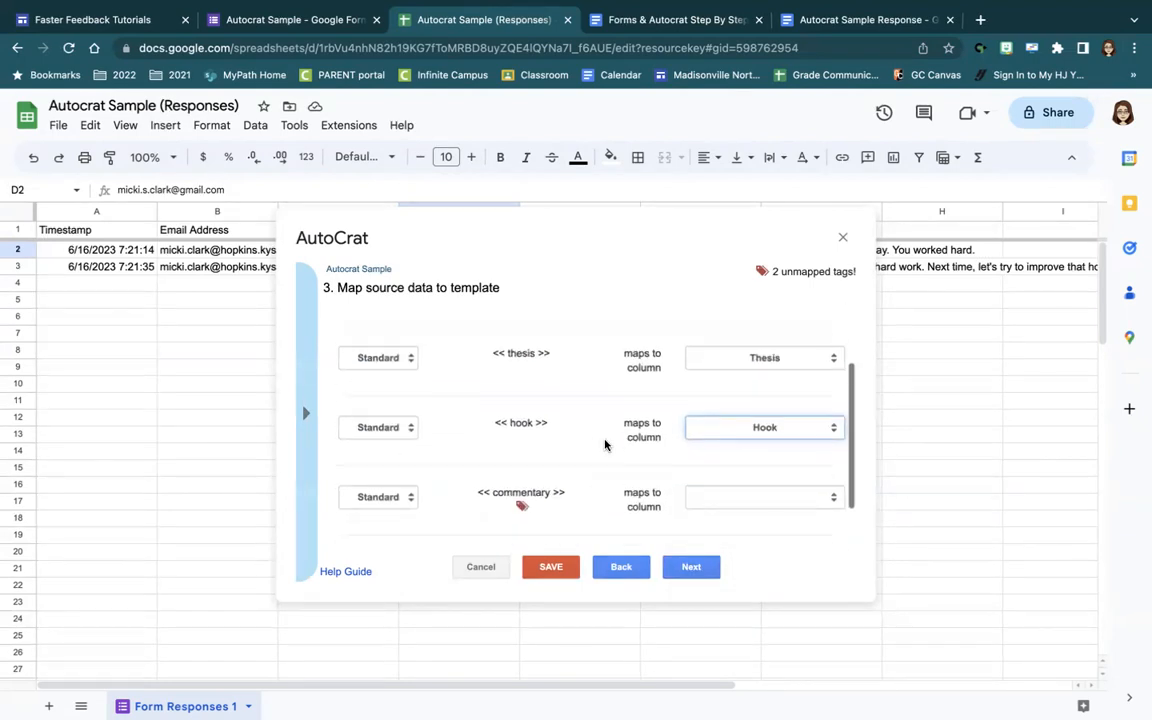
click(745, 463)
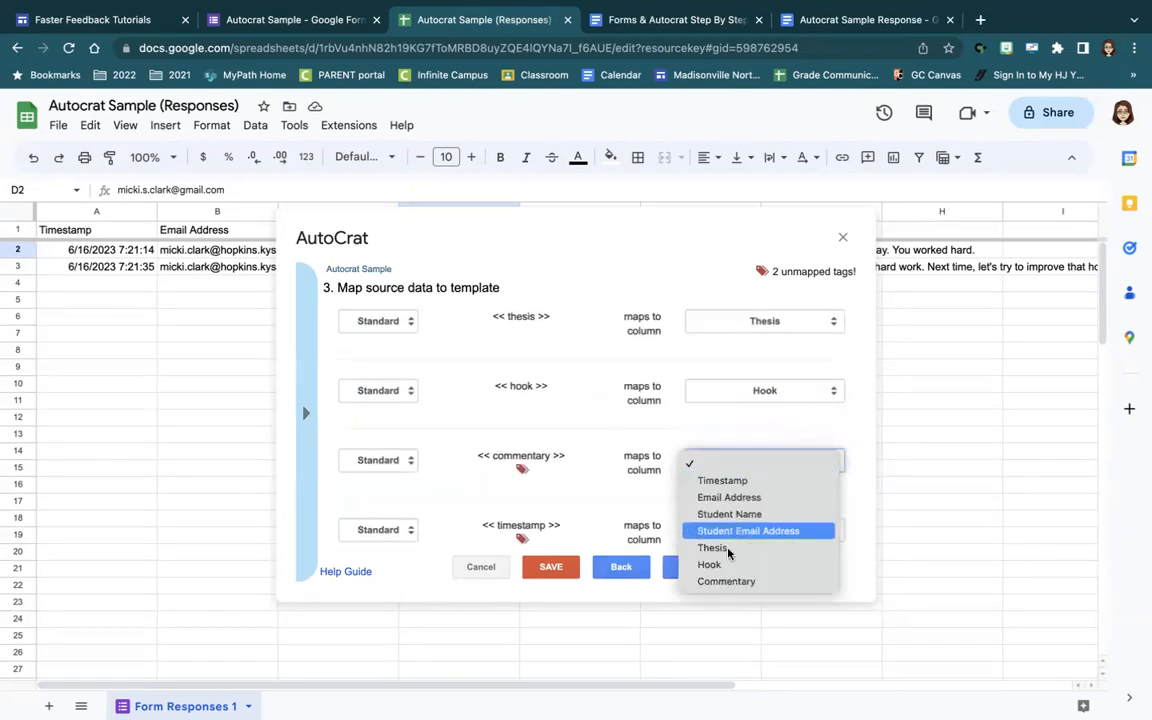
click(727, 582)
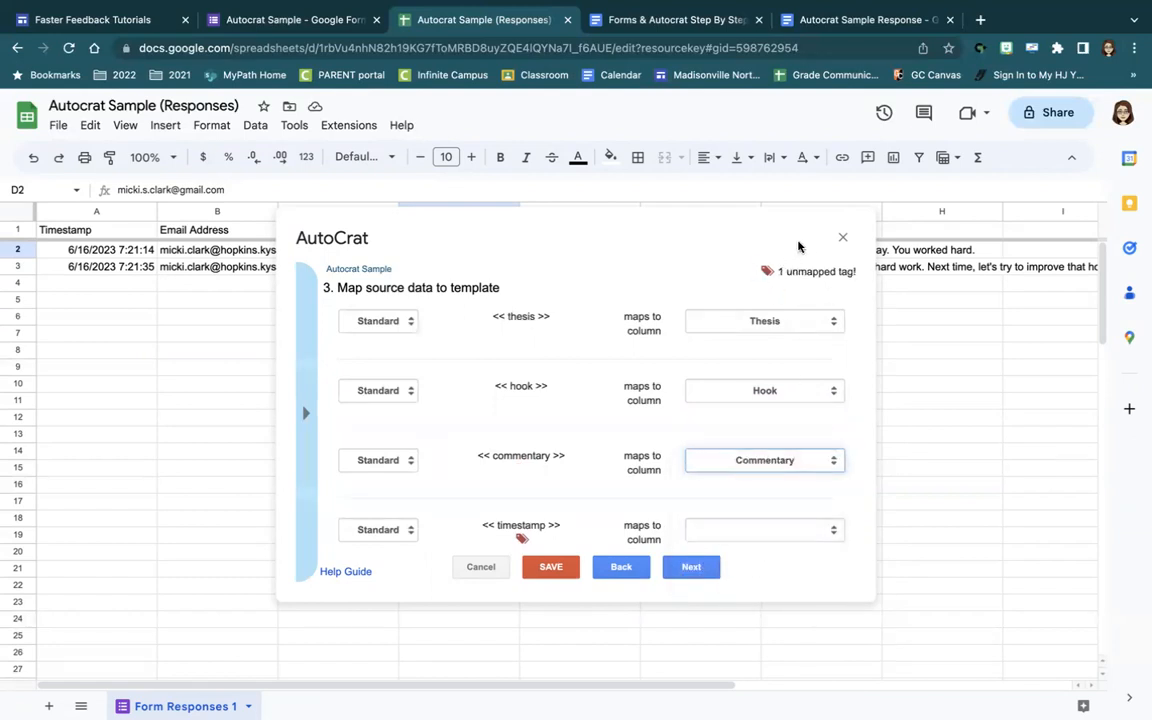
click(805, 533)
click(784, 552)
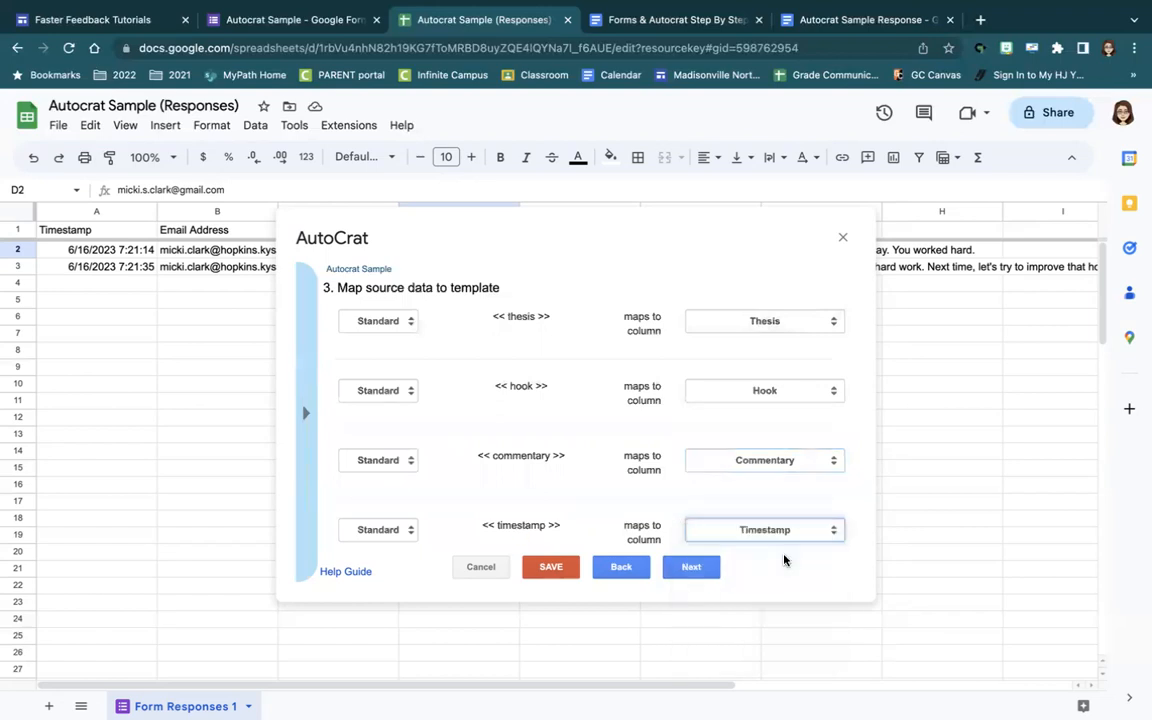
Continue to the file settings and set the merged file name to "Autocrat Sample <<Student Name>> 2023".
click(692, 567)
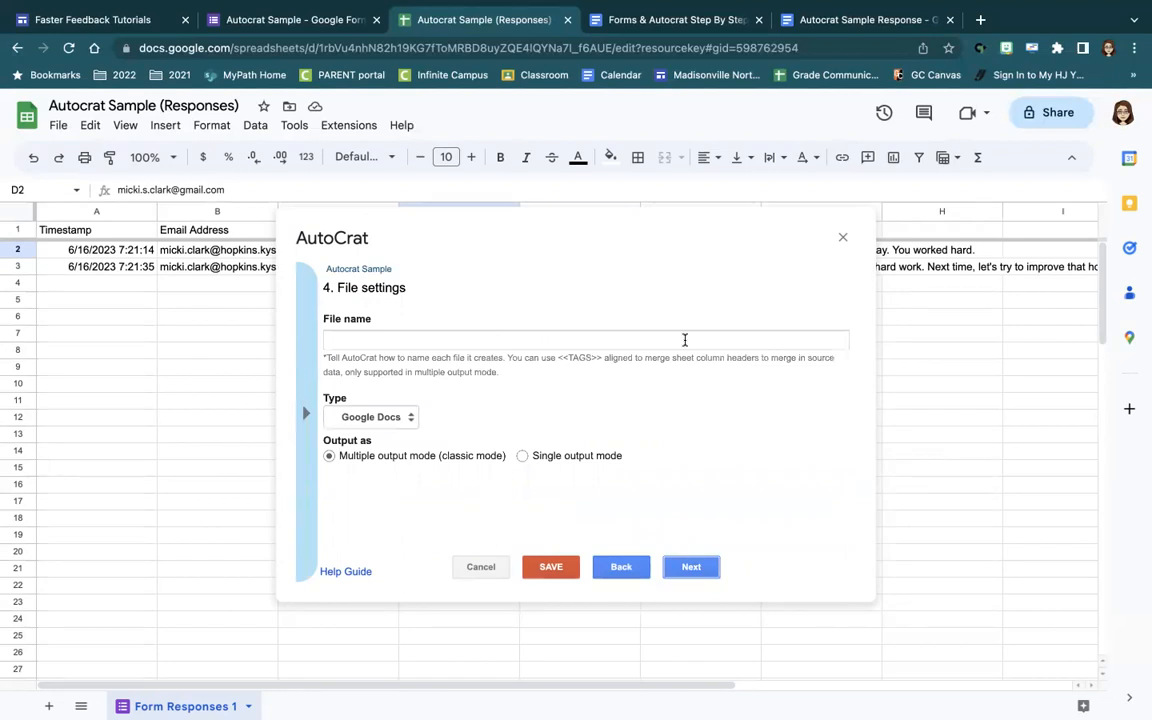
click(685, 340)
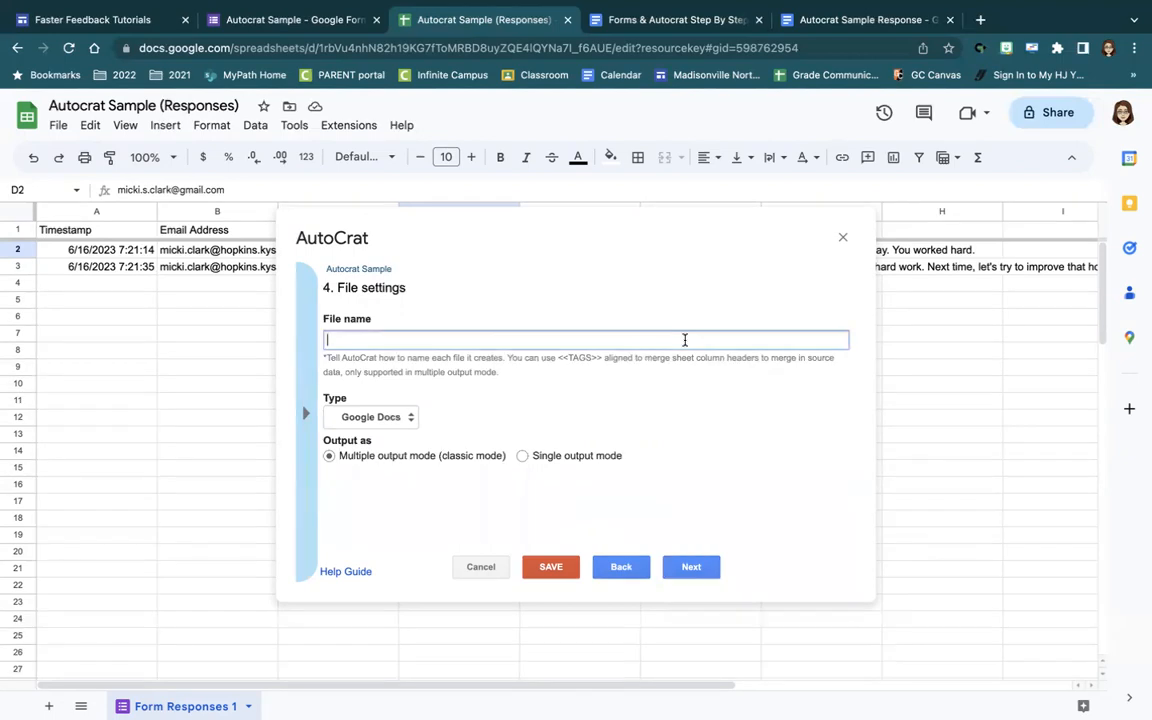
text(Autocrat Sample)
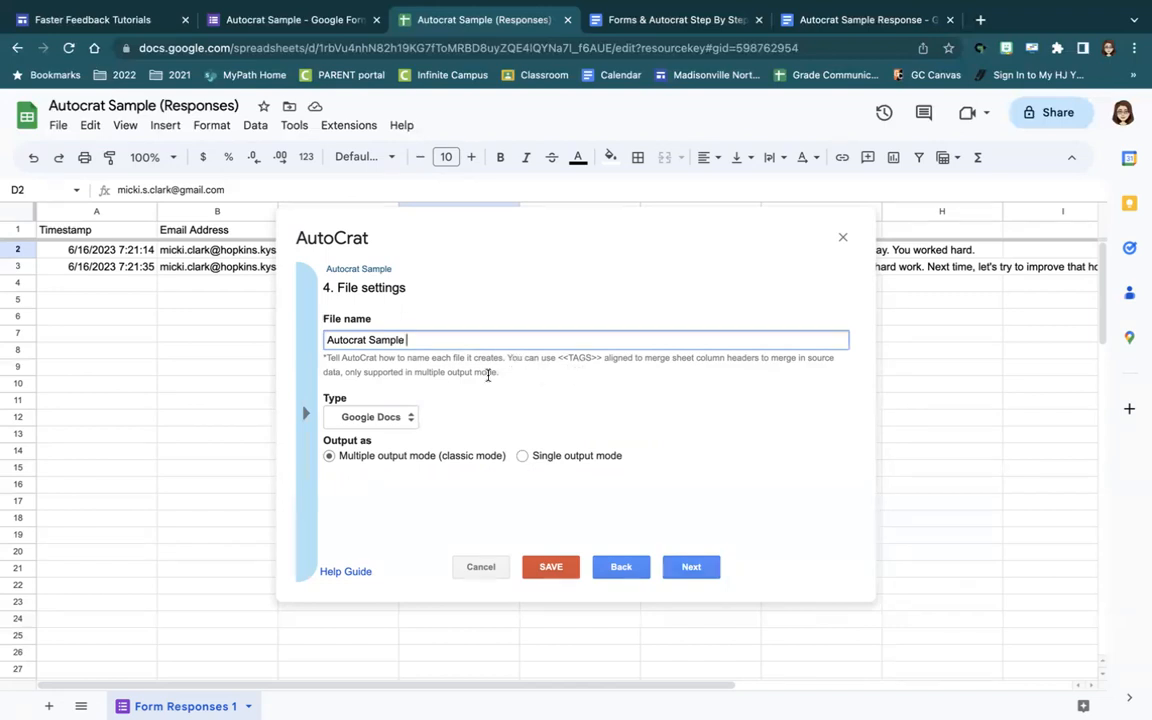
click(306, 413)
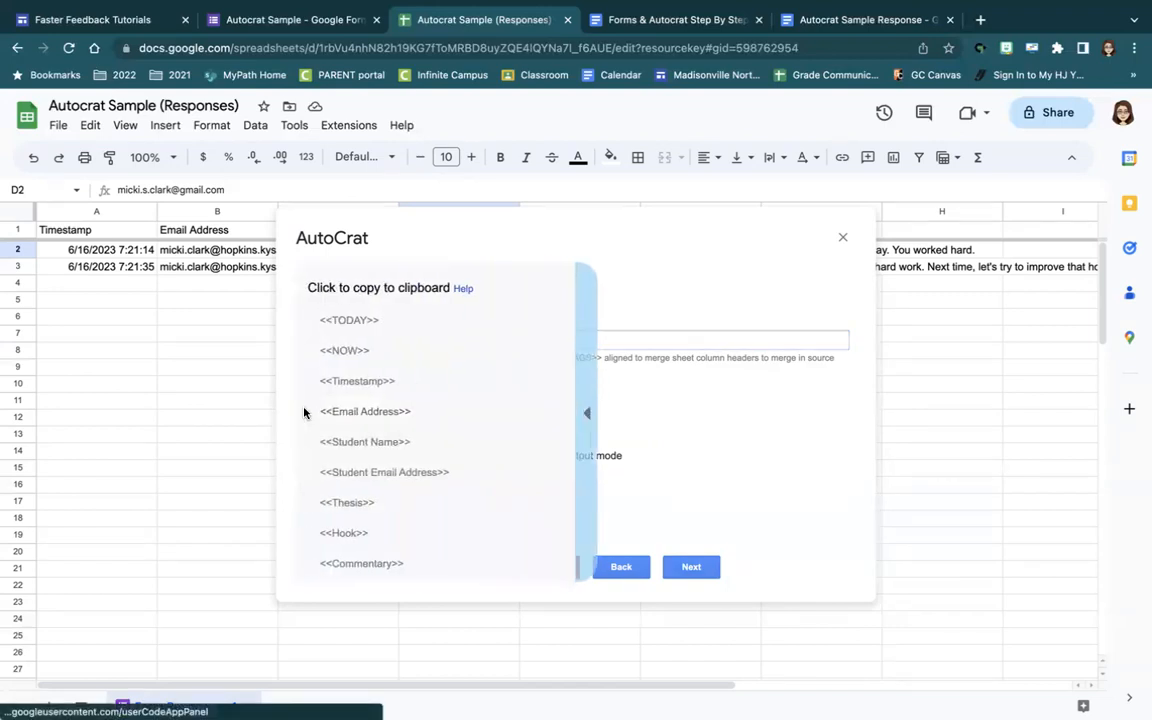
click(367, 444)
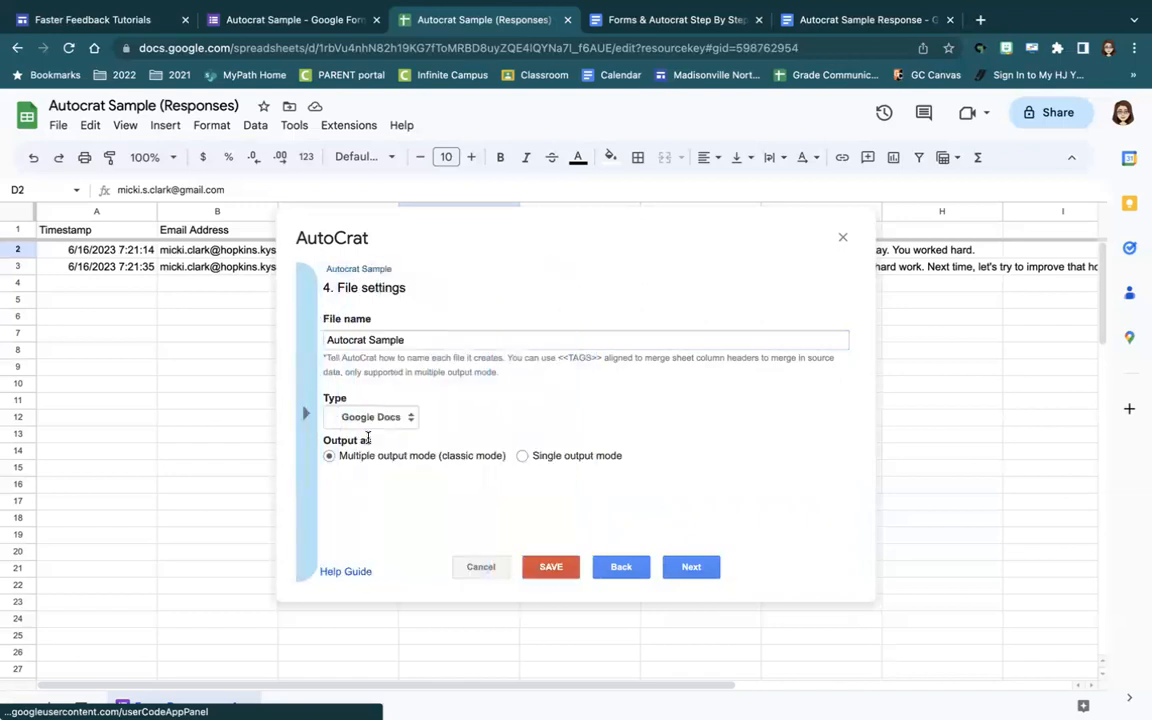
click(446, 339)
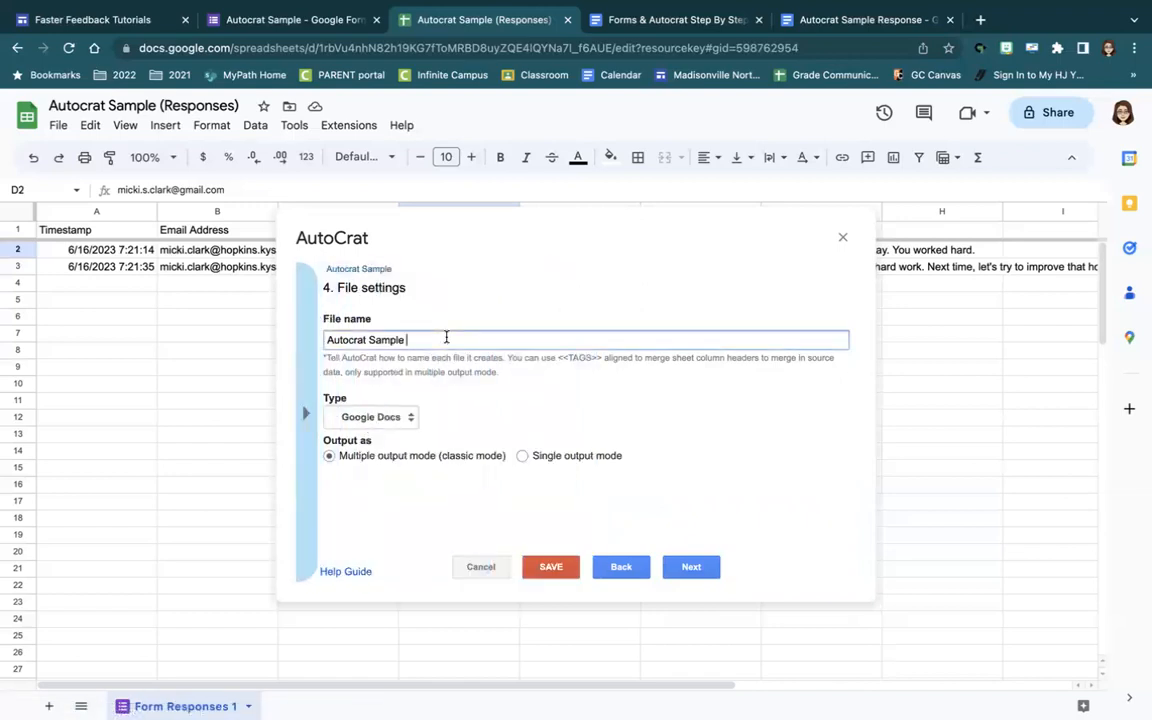
text(<<Student Name>>)
text(2023)
Keep Google Docs as the file type with multiple output mode, and continue to the destination folder choice.
click(409, 424)
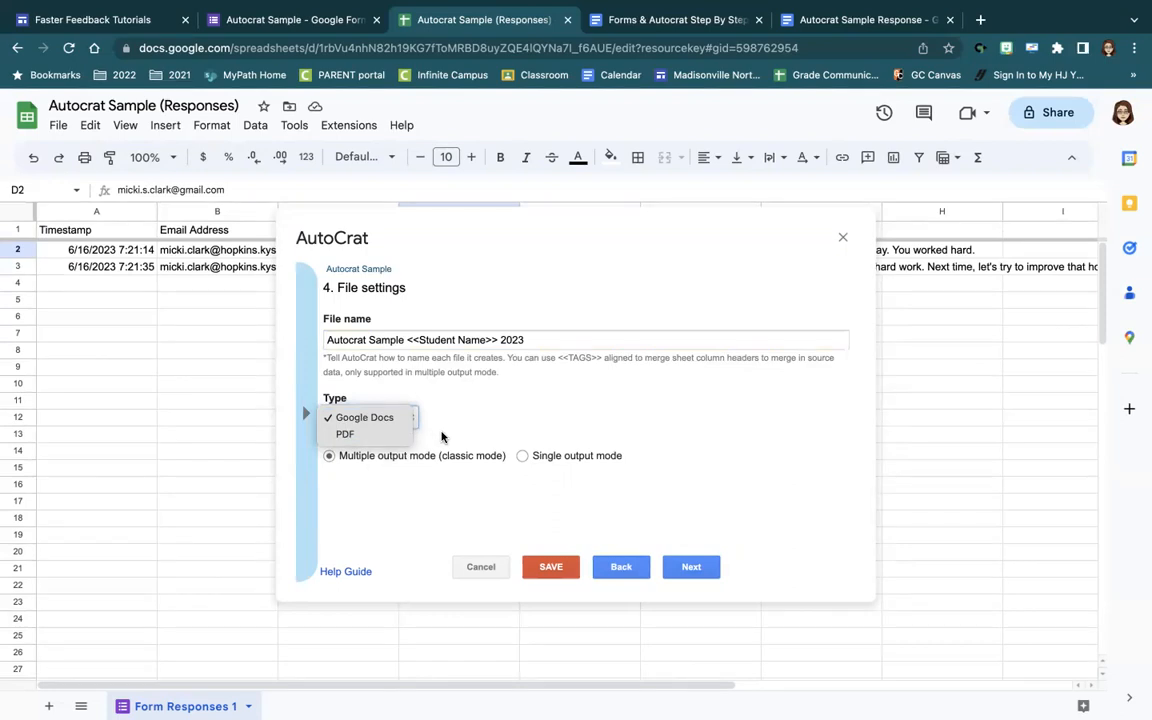
click(520, 466)
click(691, 567)
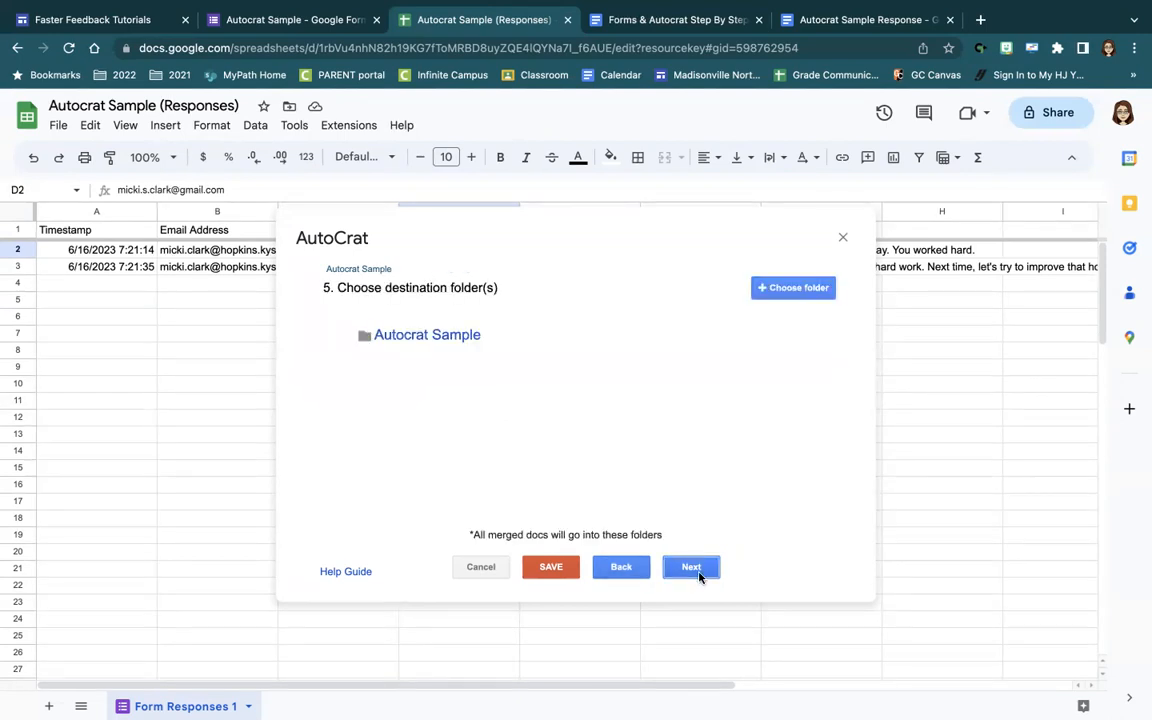
Accept the Autocrat Sample destination folder and skip the optional dynamic folder reference and merge condition.
mouse_move(450, 350)
click(692, 567)
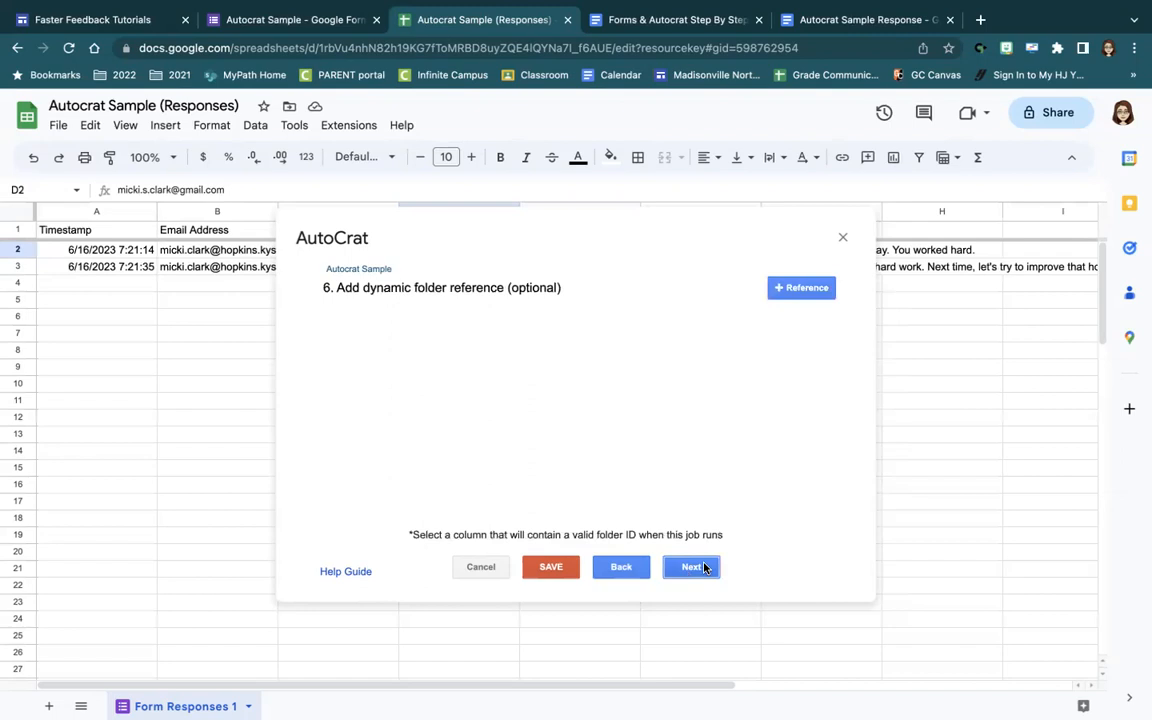
click(704, 568)
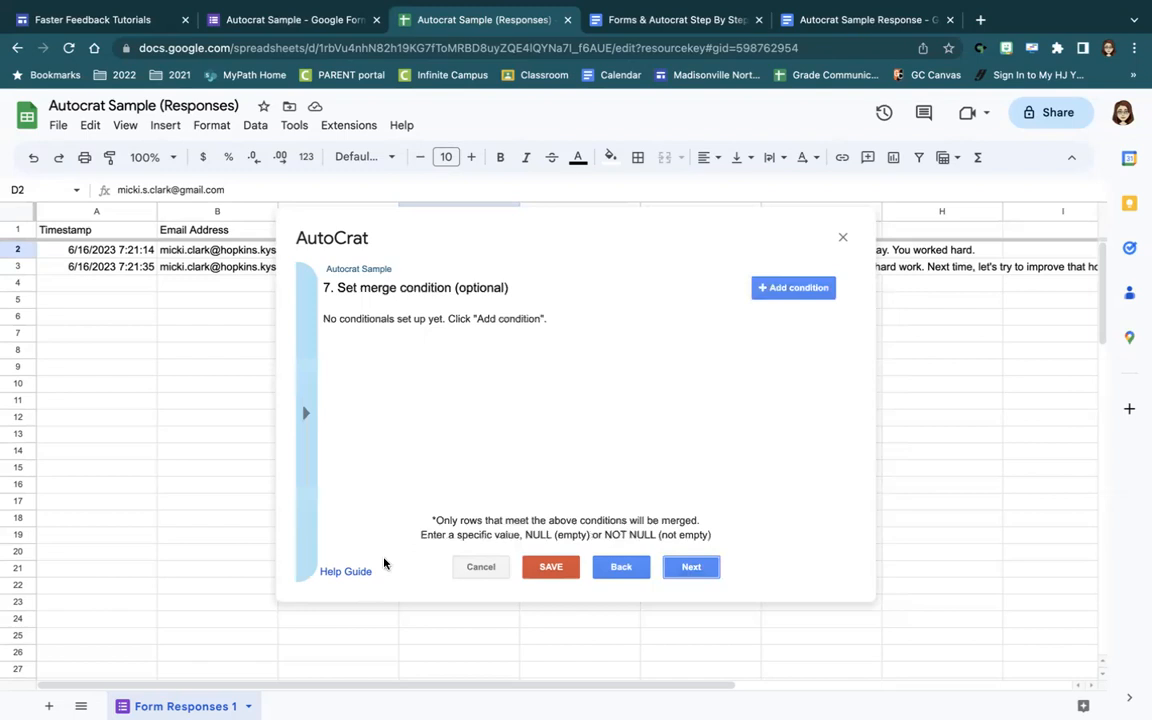
click(692, 568)
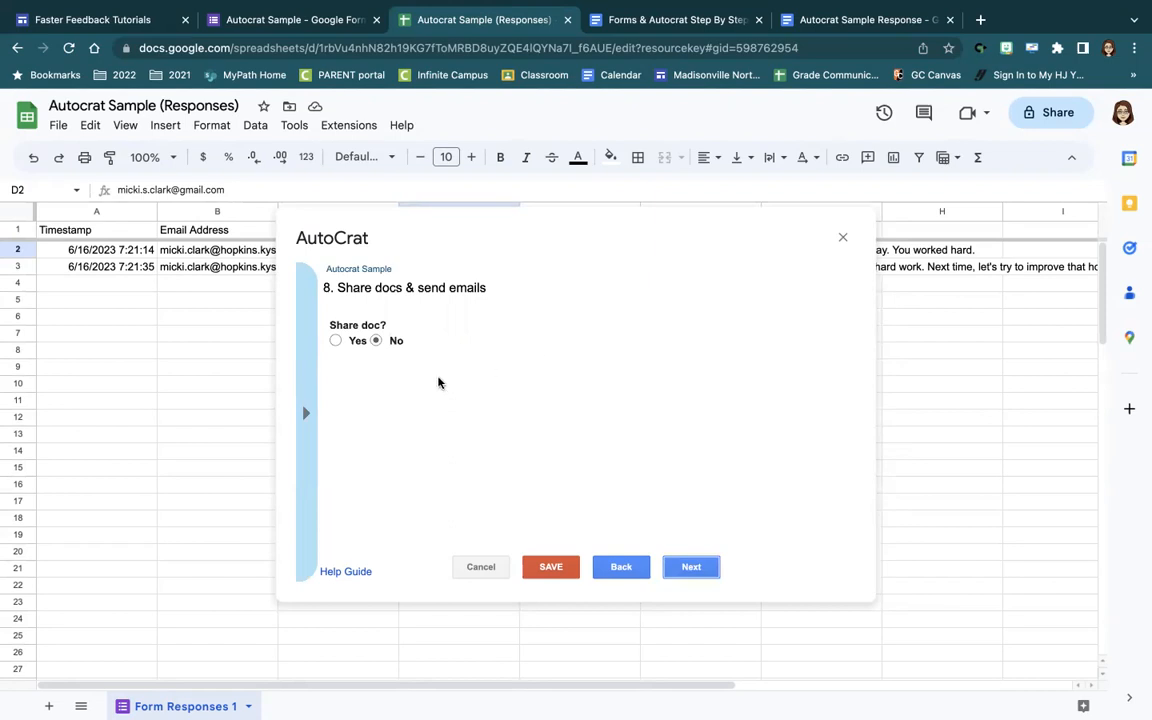
Turn on document sharing and share each merged file as a view only doc.
click(336, 341)
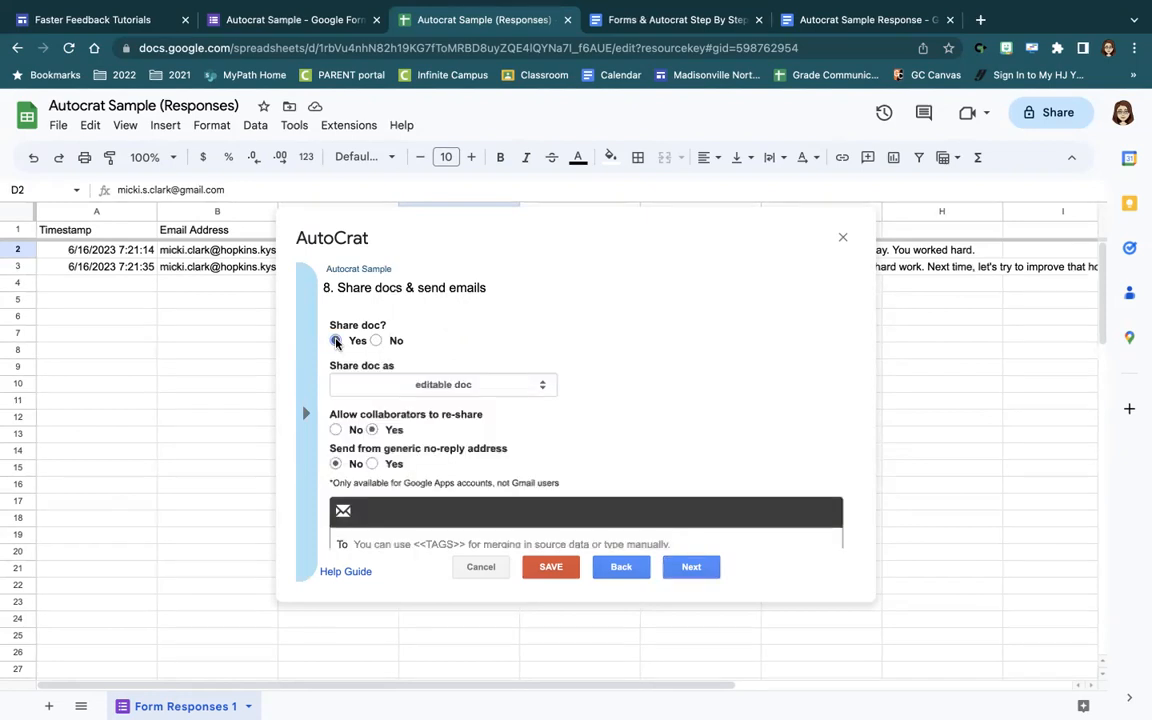
click(541, 386)
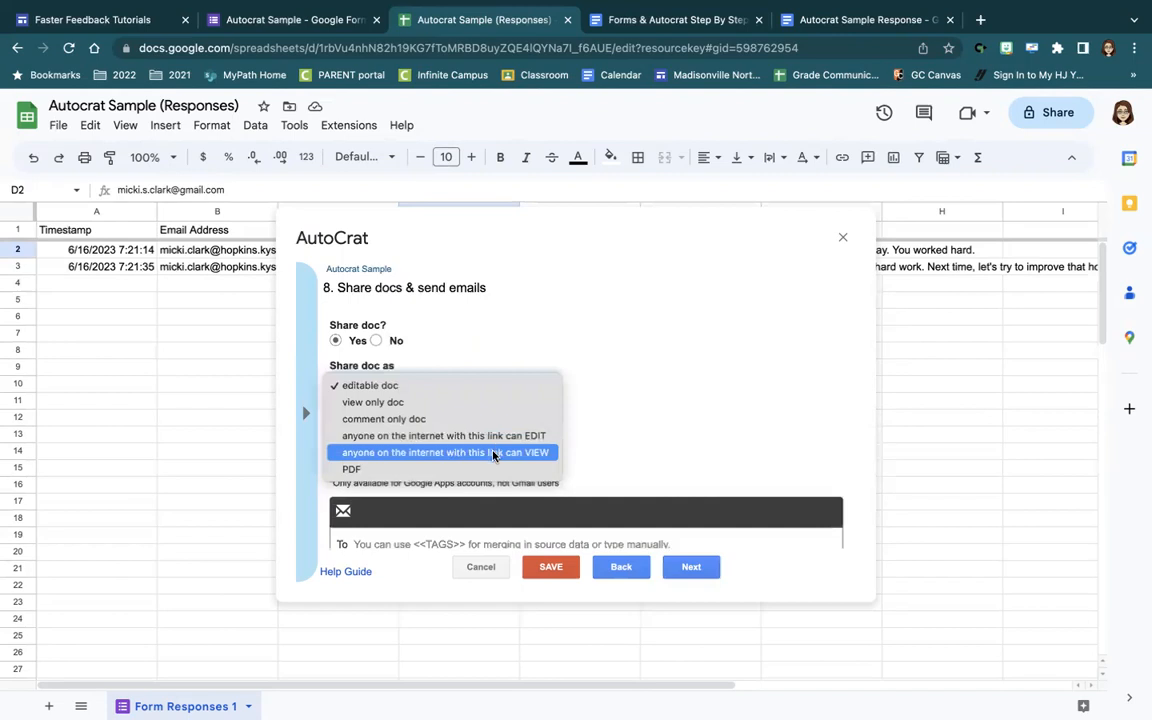
click(472, 403)
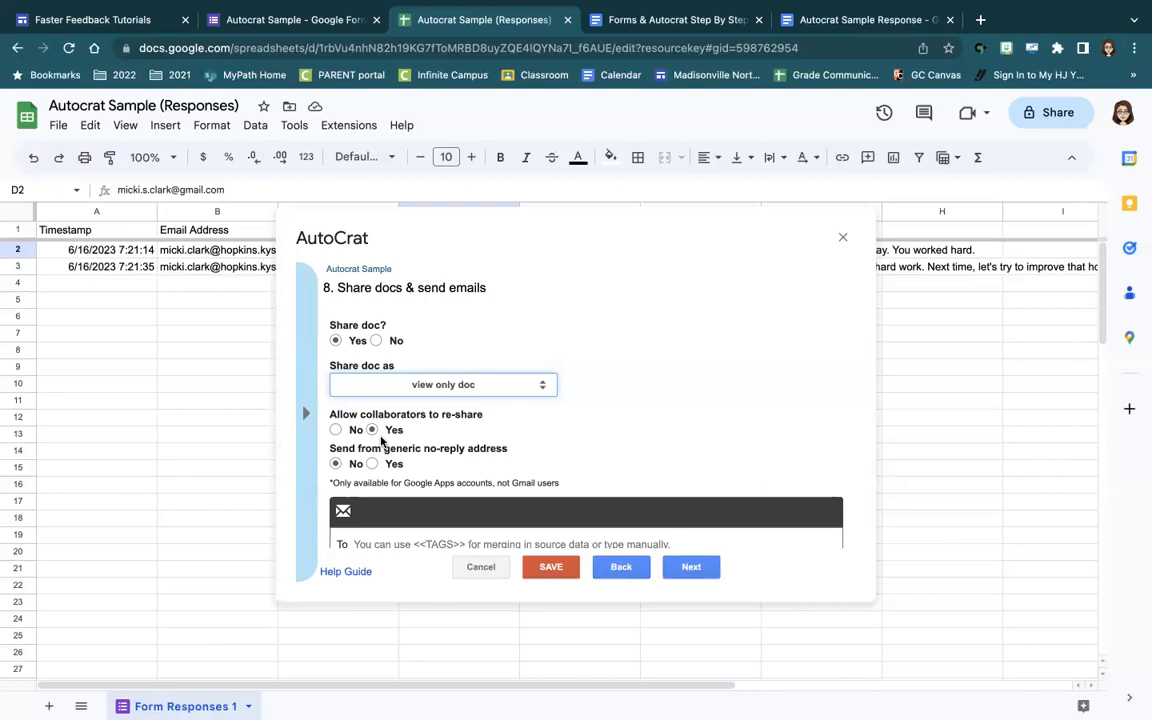
Address the job's notification email to the <<Student Email Address>> tag.
scroll(496, 445, down, 3)
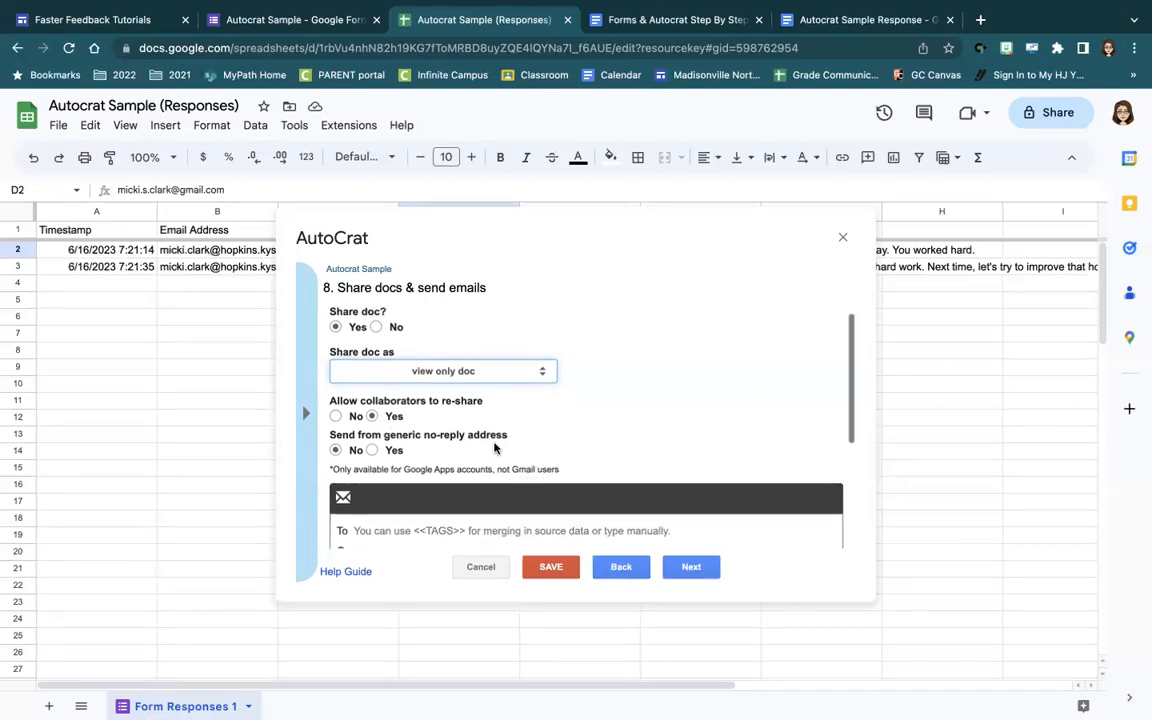
scroll(495, 447, down, 1)
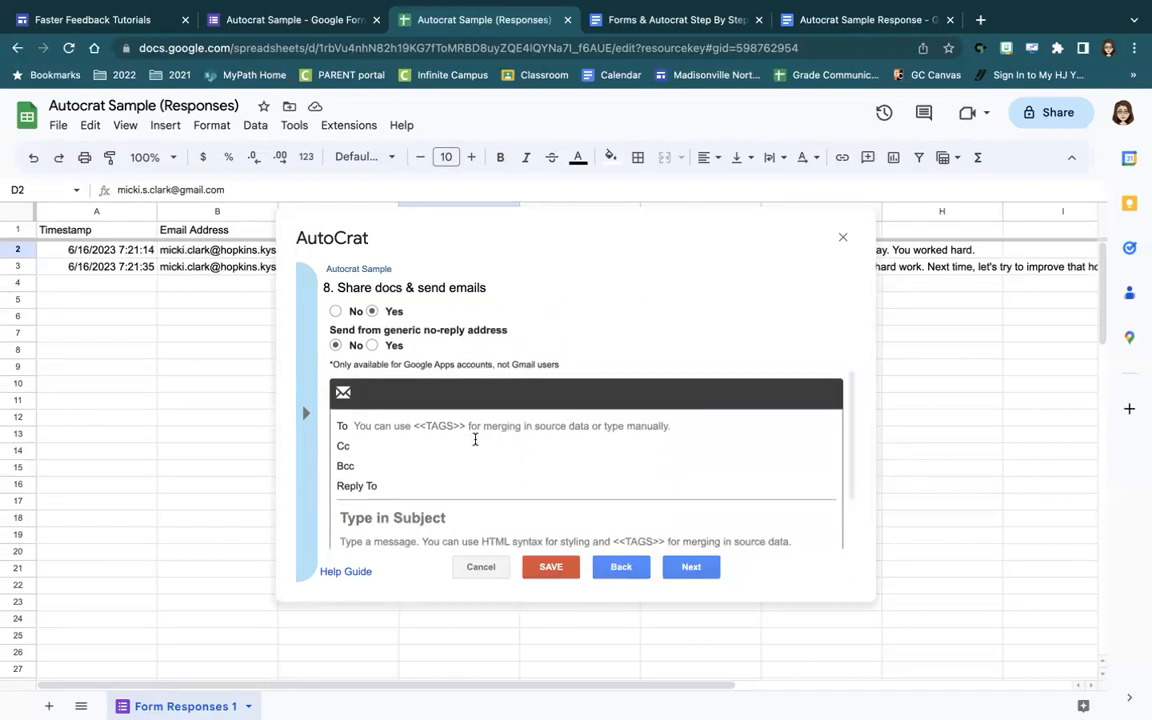
click(362, 426)
click(308, 415)
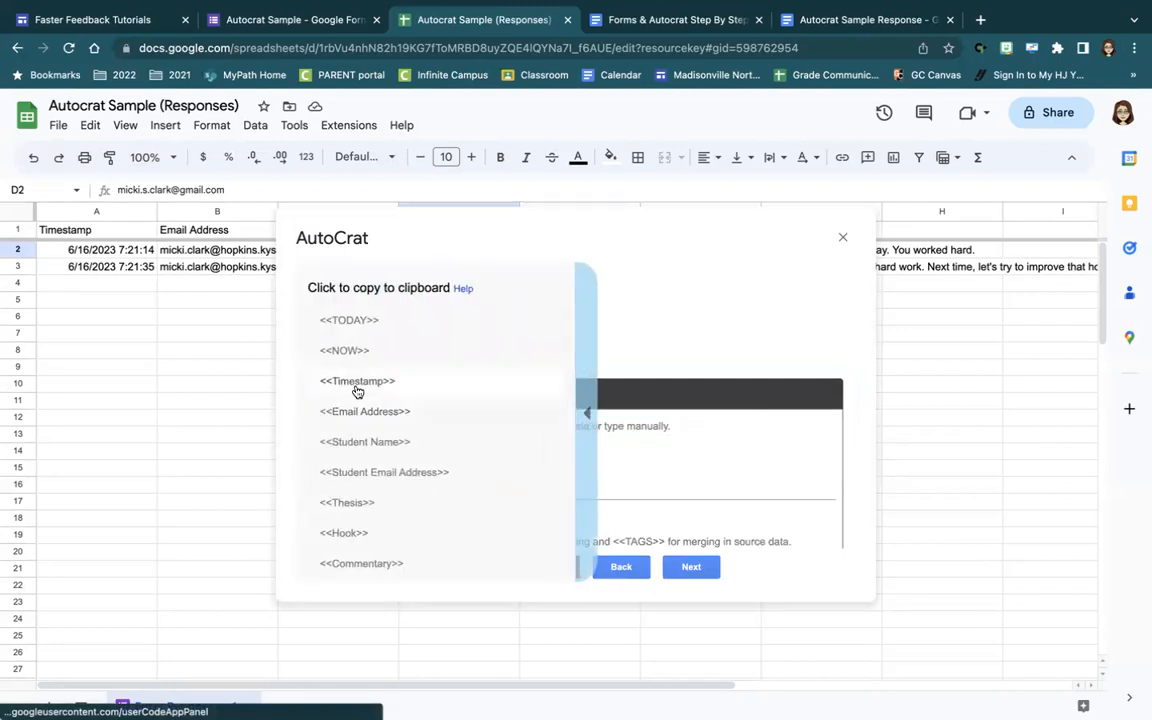
click(360, 472)
click(406, 427)
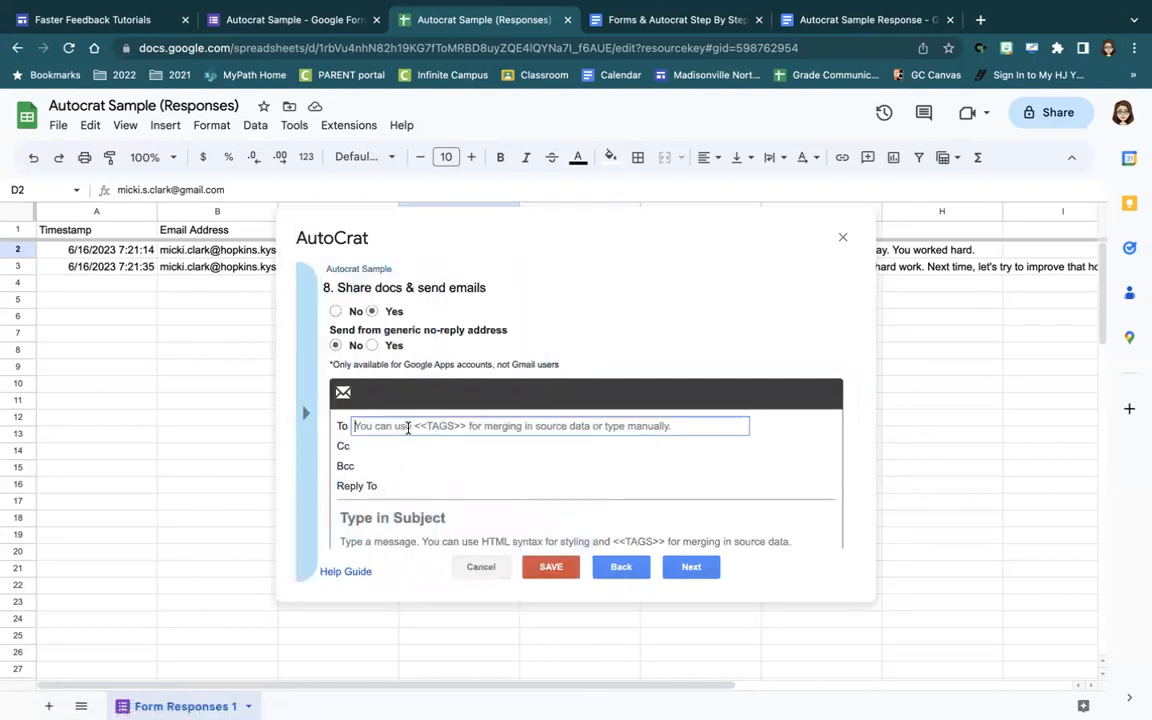
key(ctrl+v)
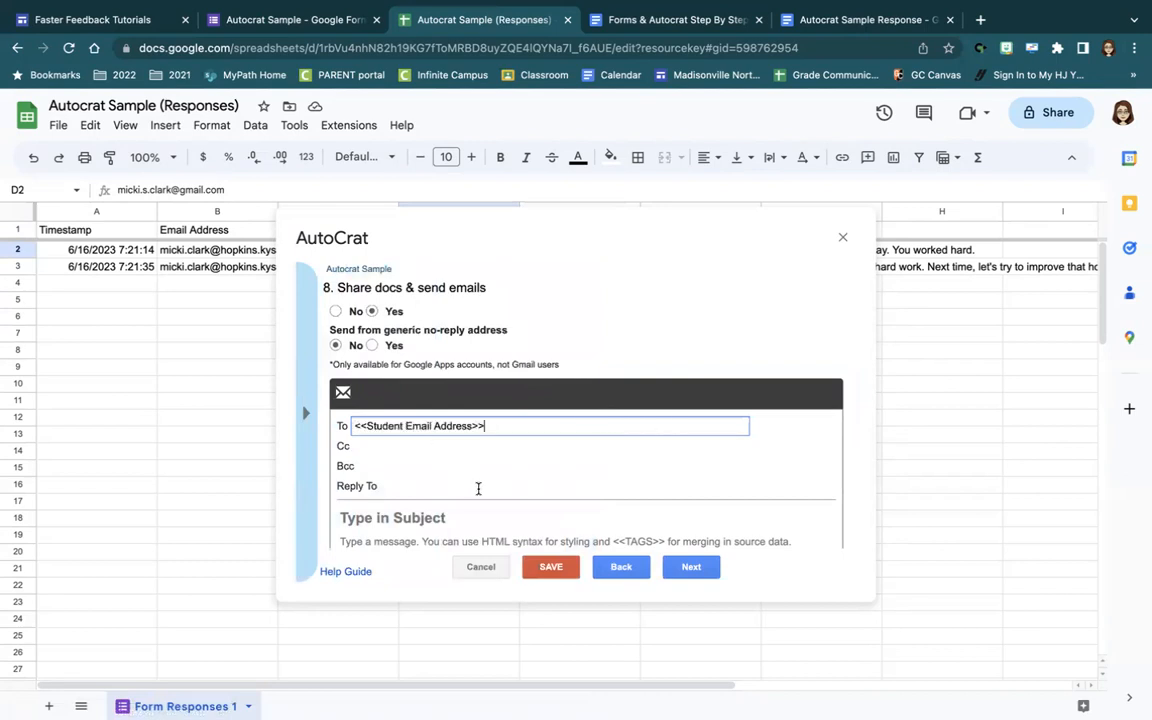
Set the email subject to "Your Autocrat Sample Response Has Been Scored".
scroll(476, 486, down, 1)
click(442, 465)
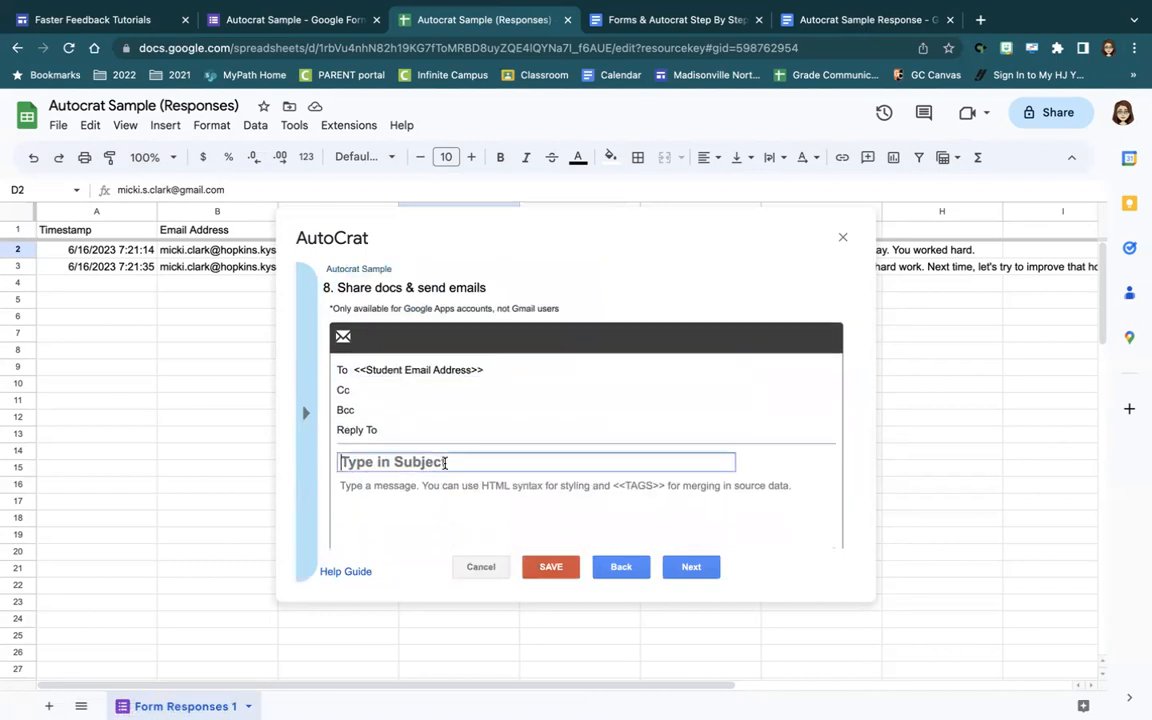
text(Your Au)
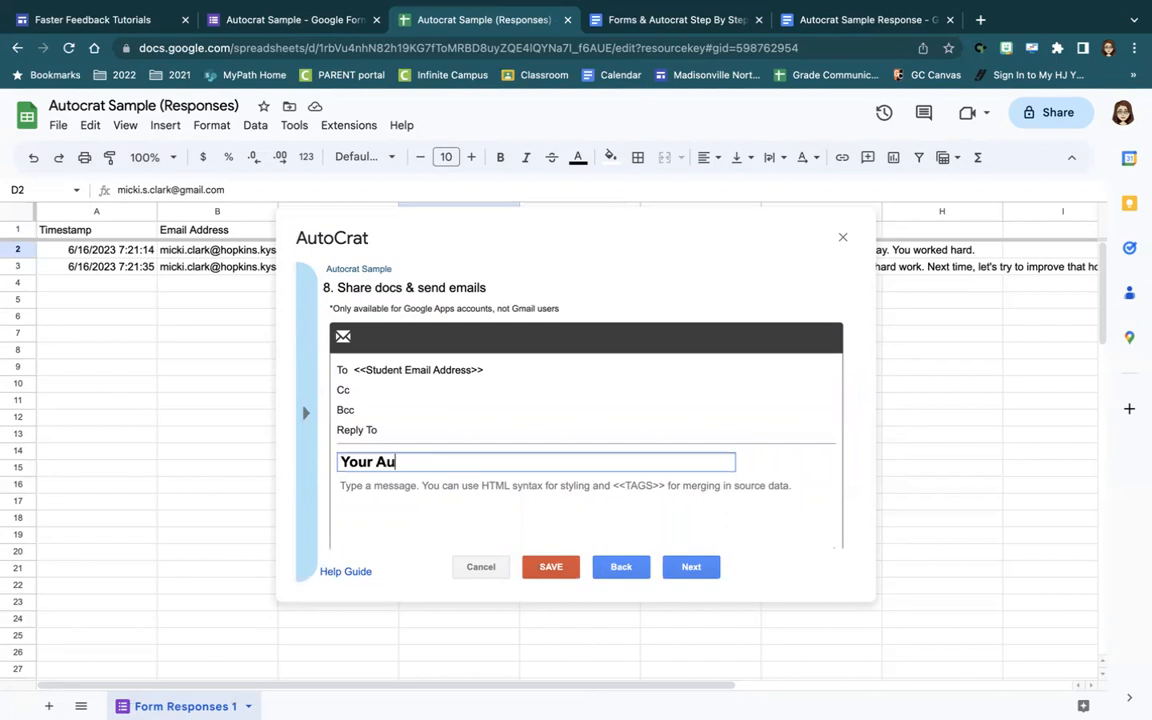
text(tocrat Sample Response H)
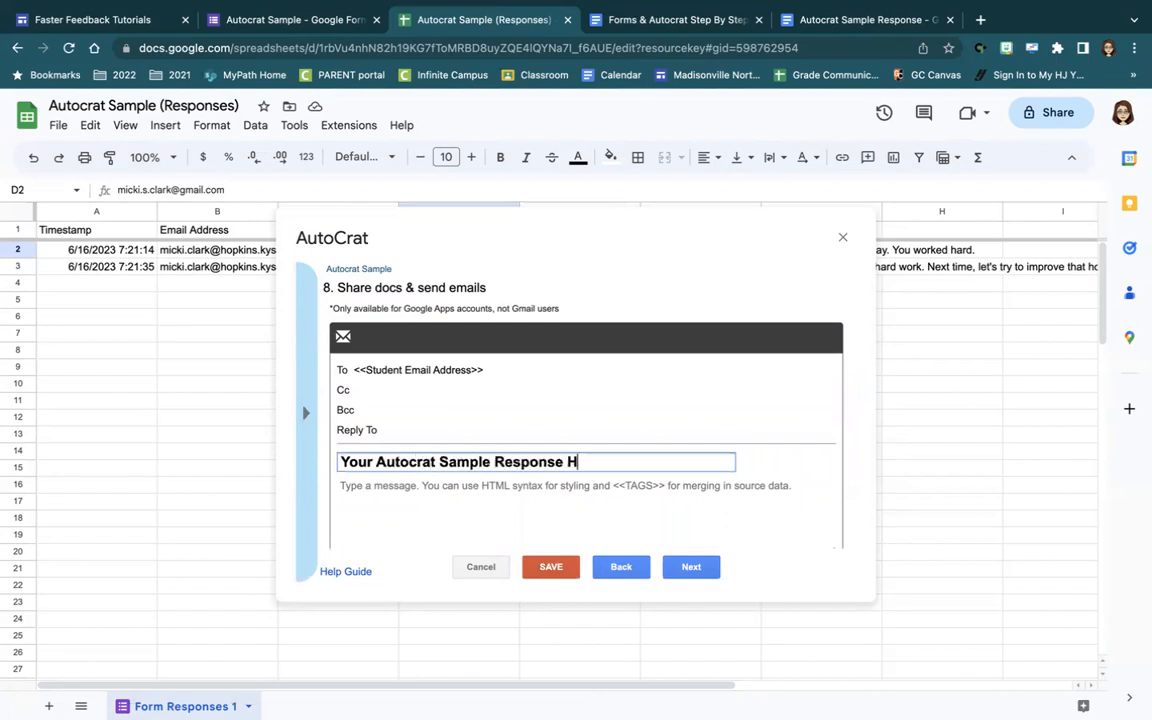
text(as Been Scored)
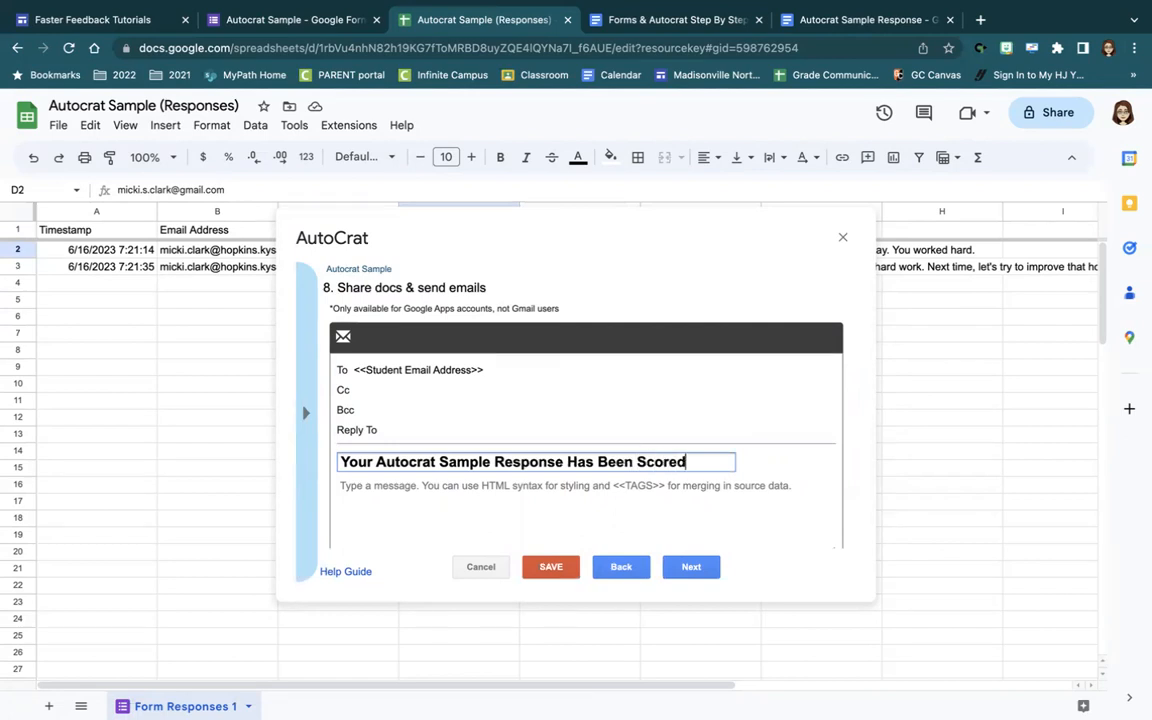
Write the email message "Thank you, <<Student Name>>, for turning in your essay! Your response has been scored. Please view this document.".
click(451, 500)
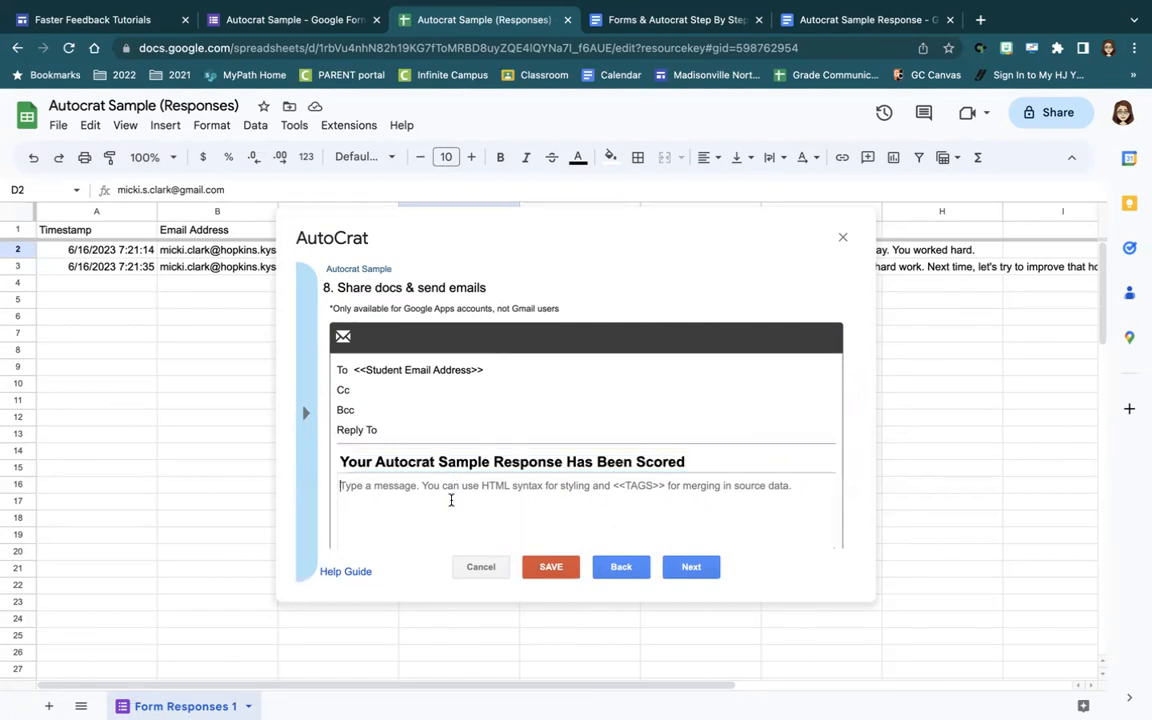
text(Thank you,)
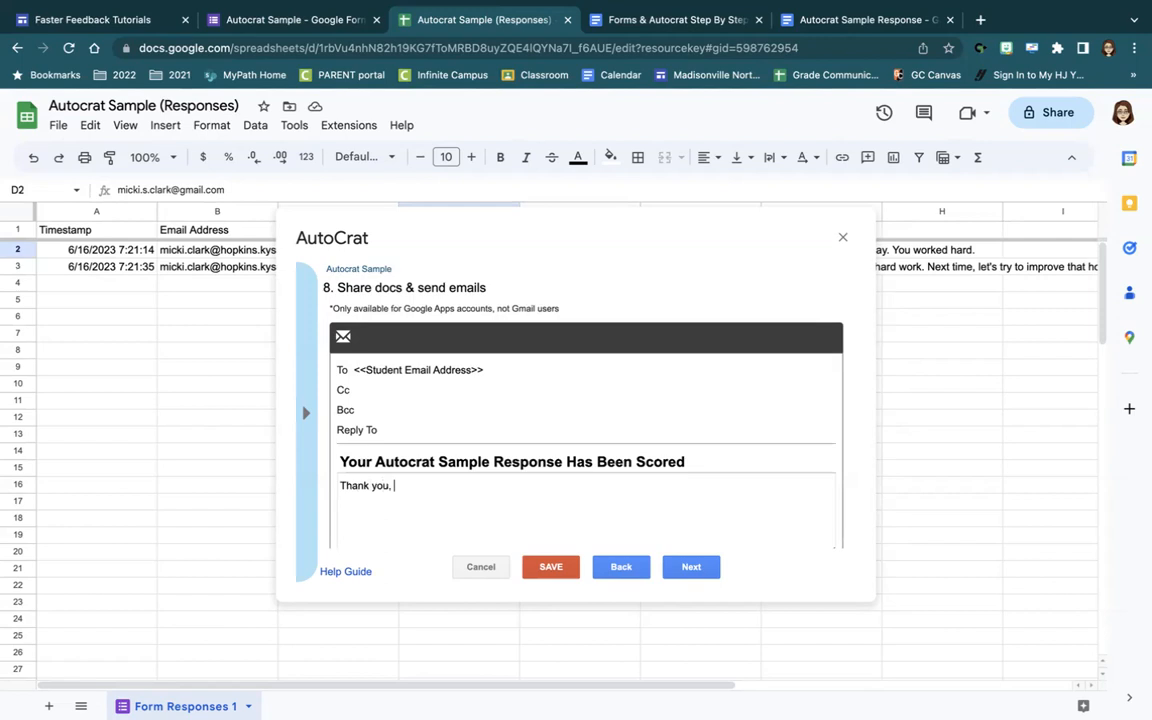
click(305, 409)
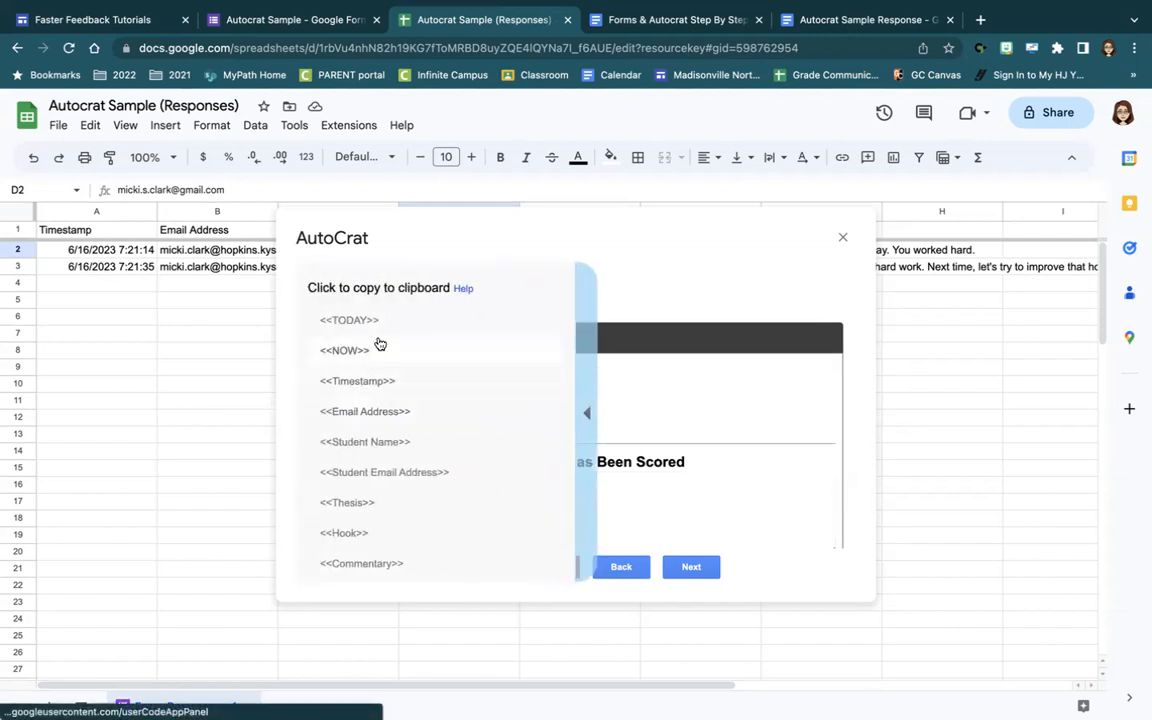
click(380, 442)
click(442, 484)
key(ctrl+v)
text(, )
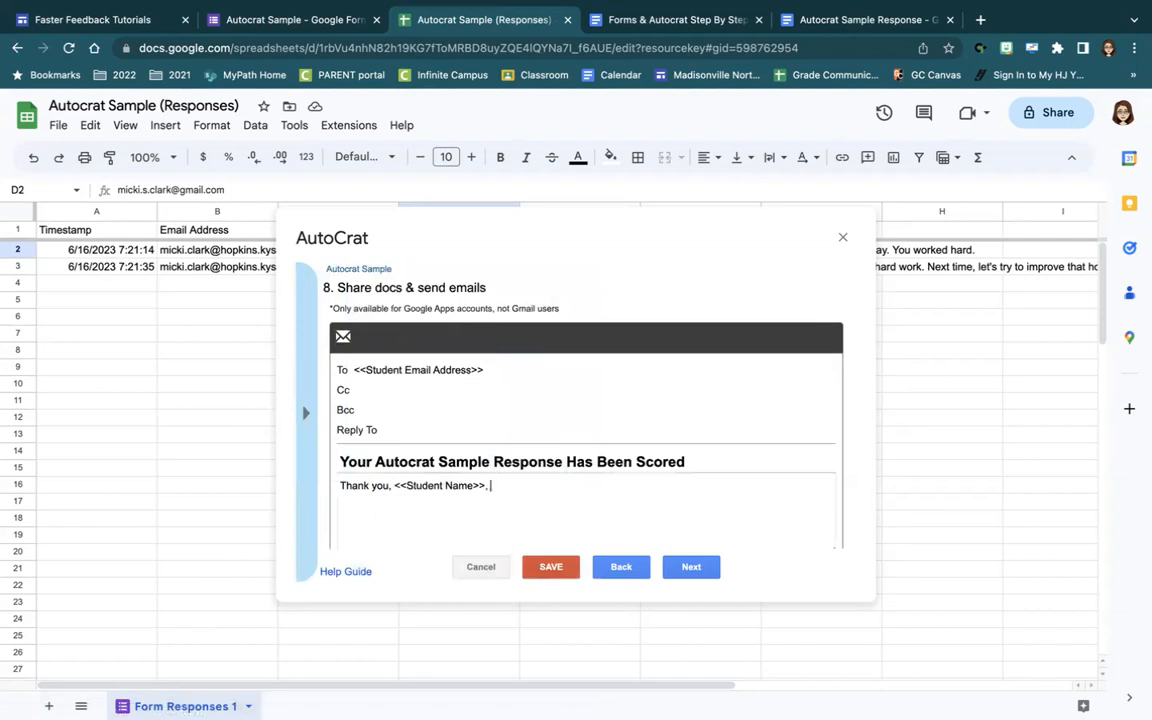
text(for turning in your e)
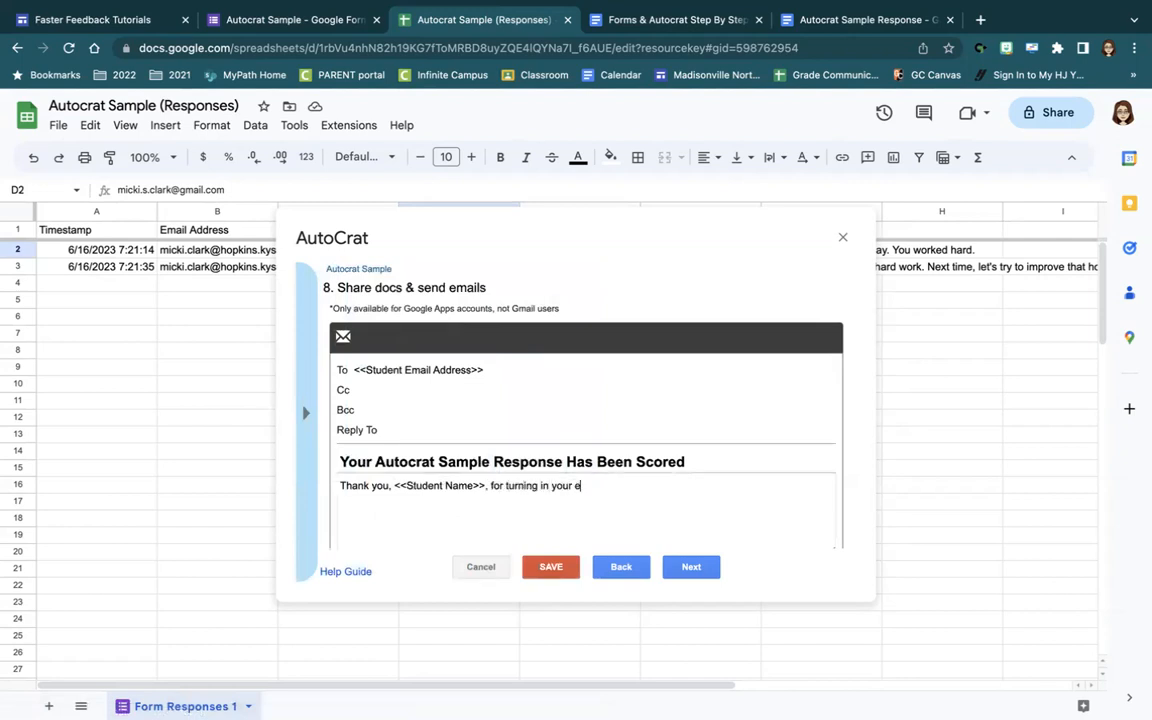
text(ssay! Your response has been )
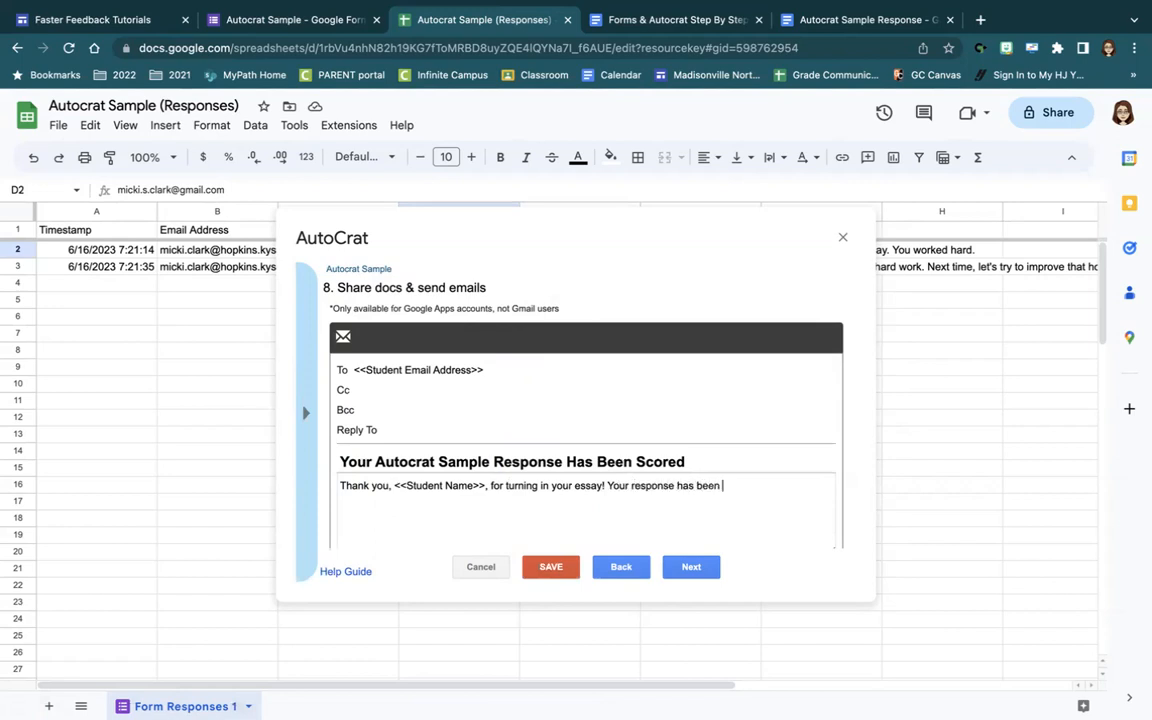
text(scored. Please view this document.)
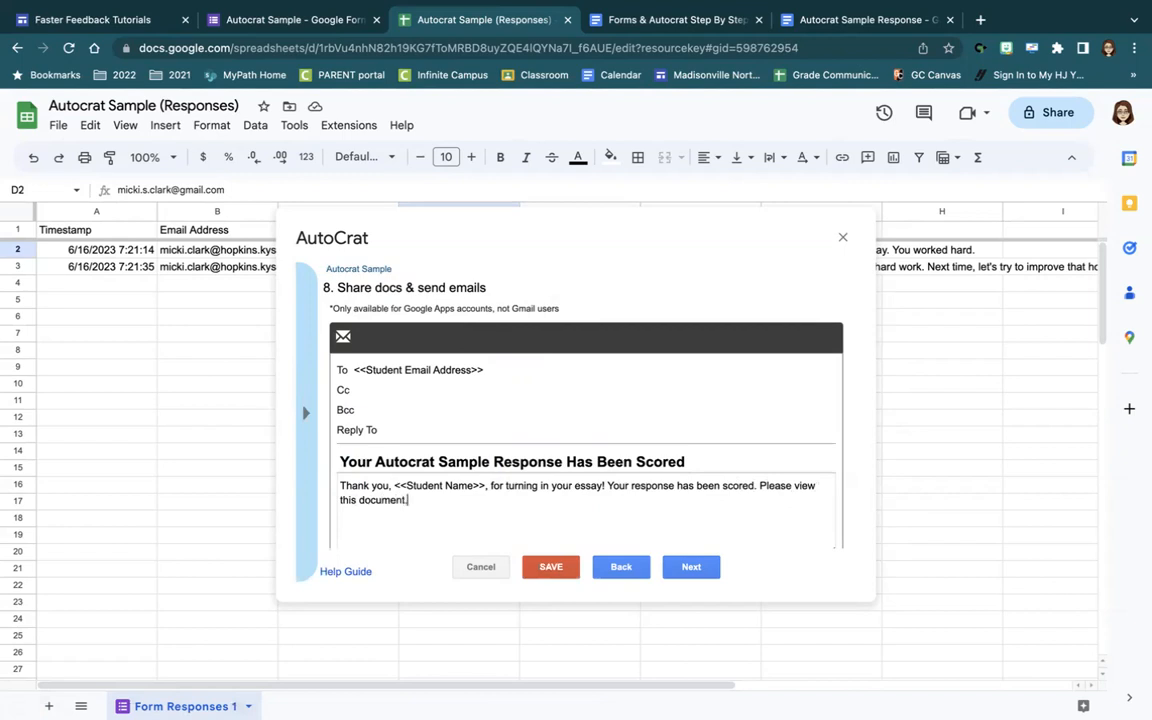
Save the Autocrat Sample job with the form and time triggers set to No, and run the merge.
click(692, 568)
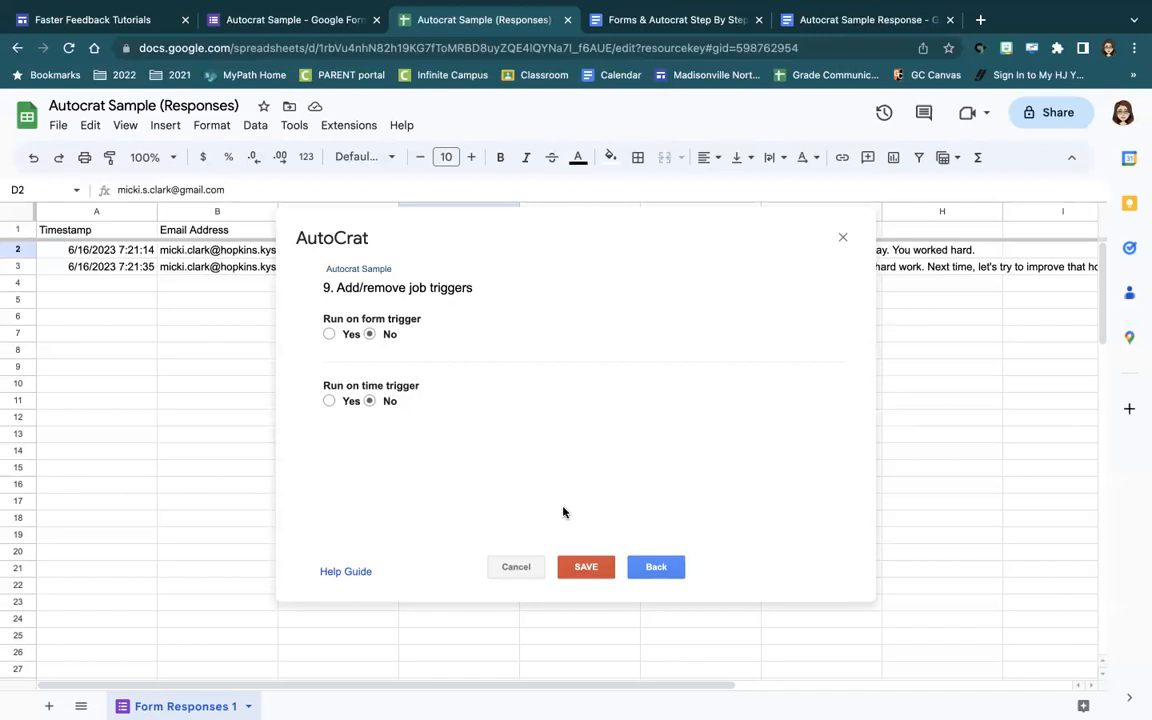
click(597, 567)
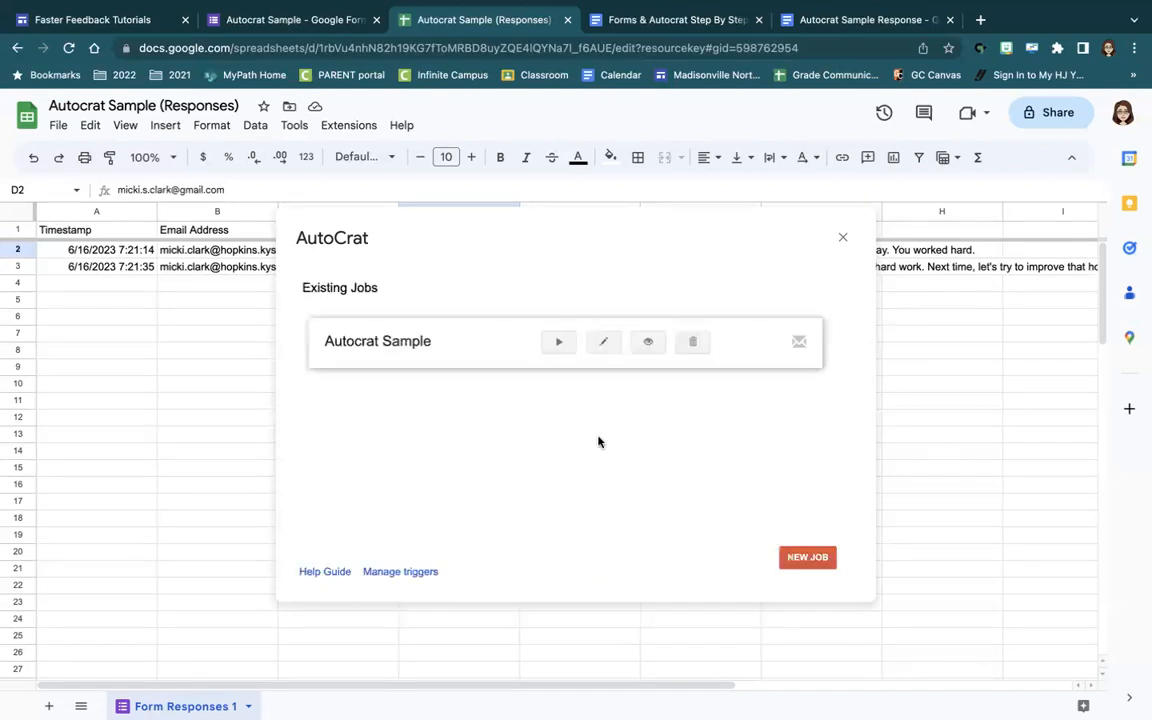
click(559, 344)
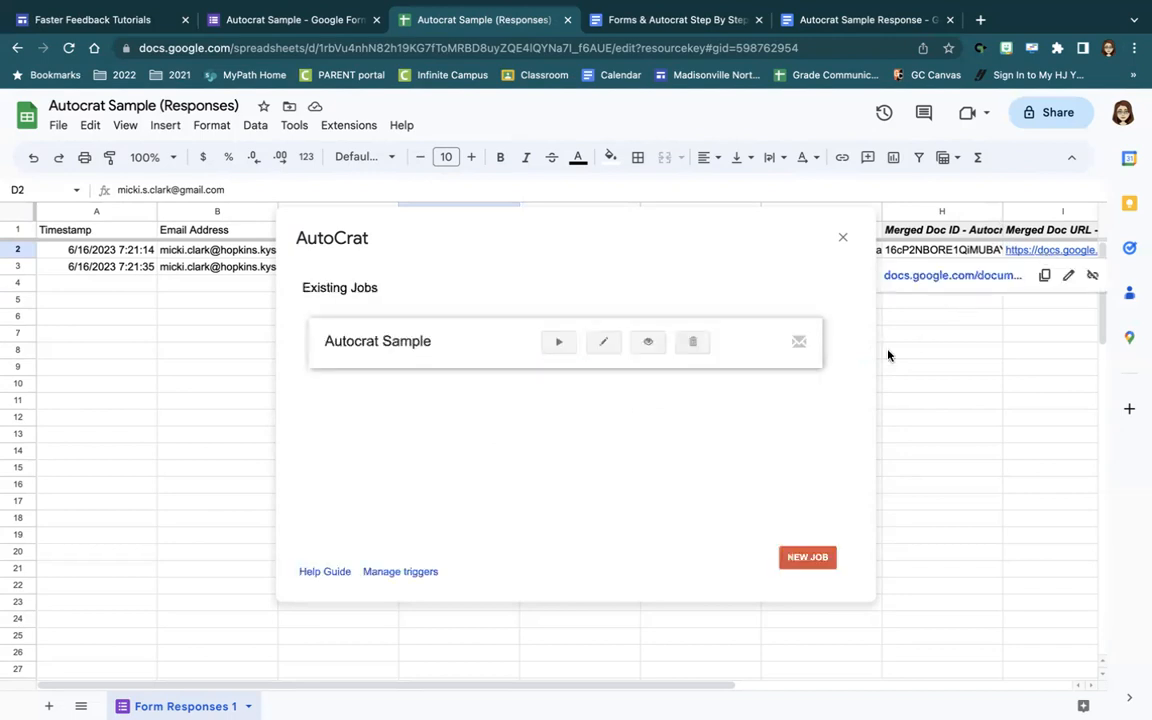
Close Autocrat and inspect the Document Merge Status entry for the first response row.
click(843, 238)
scroll(859, 335, right, 5)
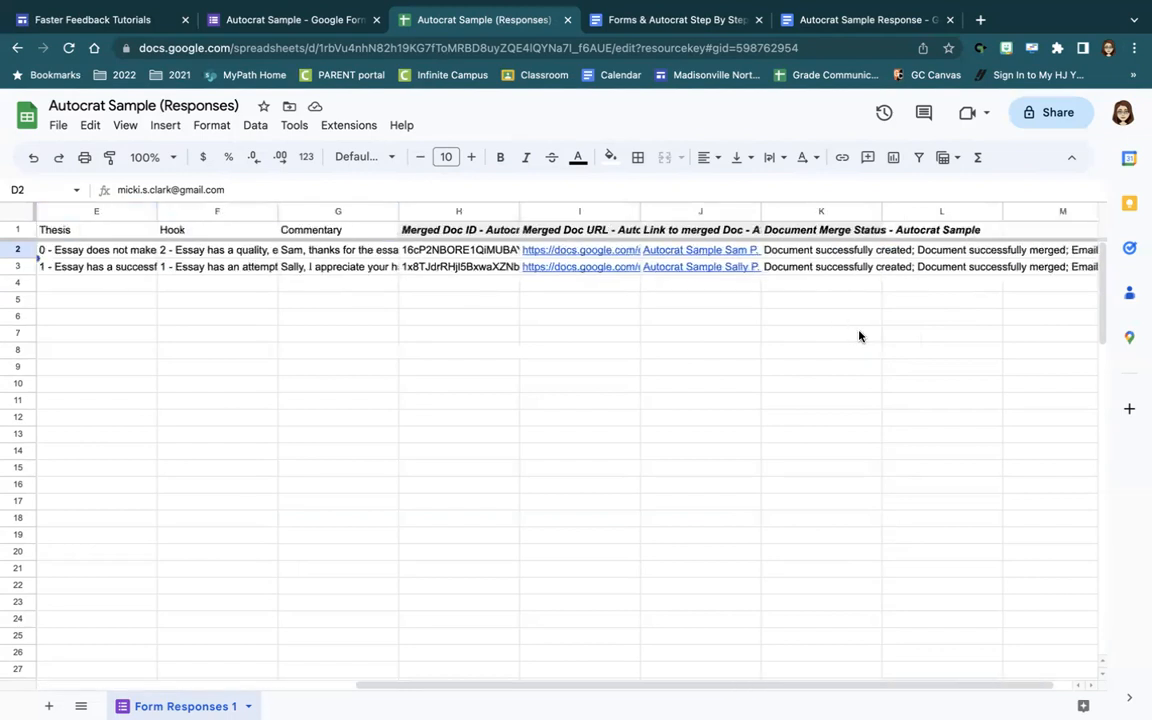
scroll(859, 335, right, 2)
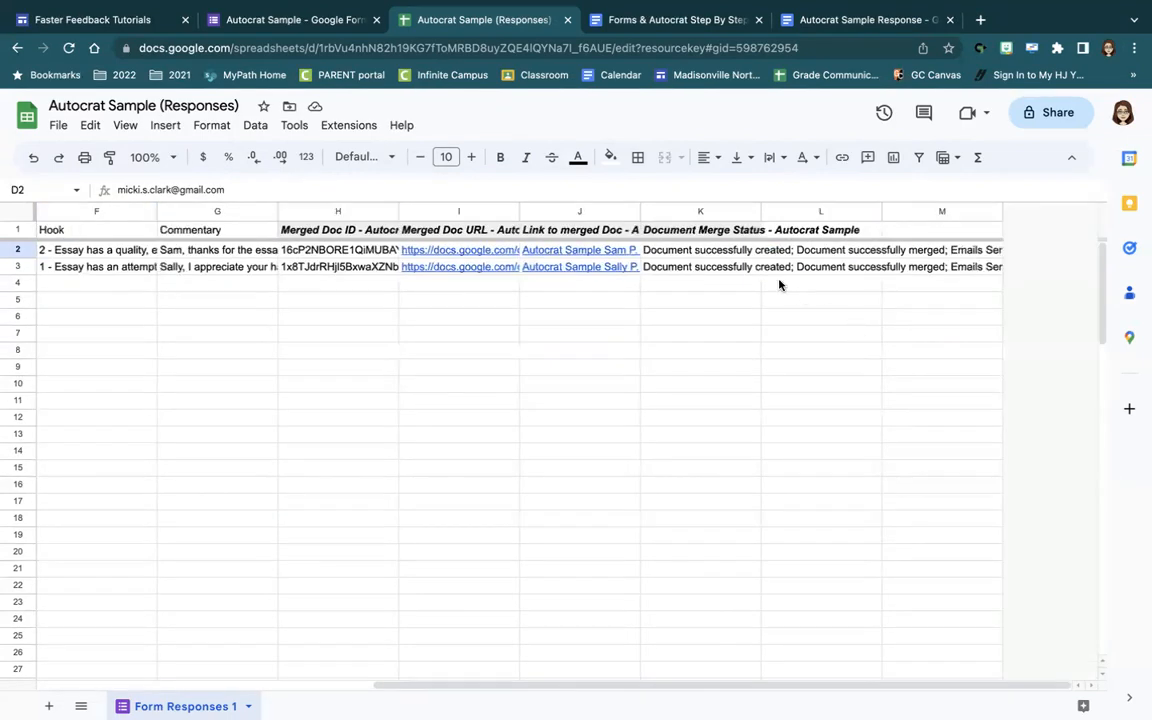
click(731, 256)
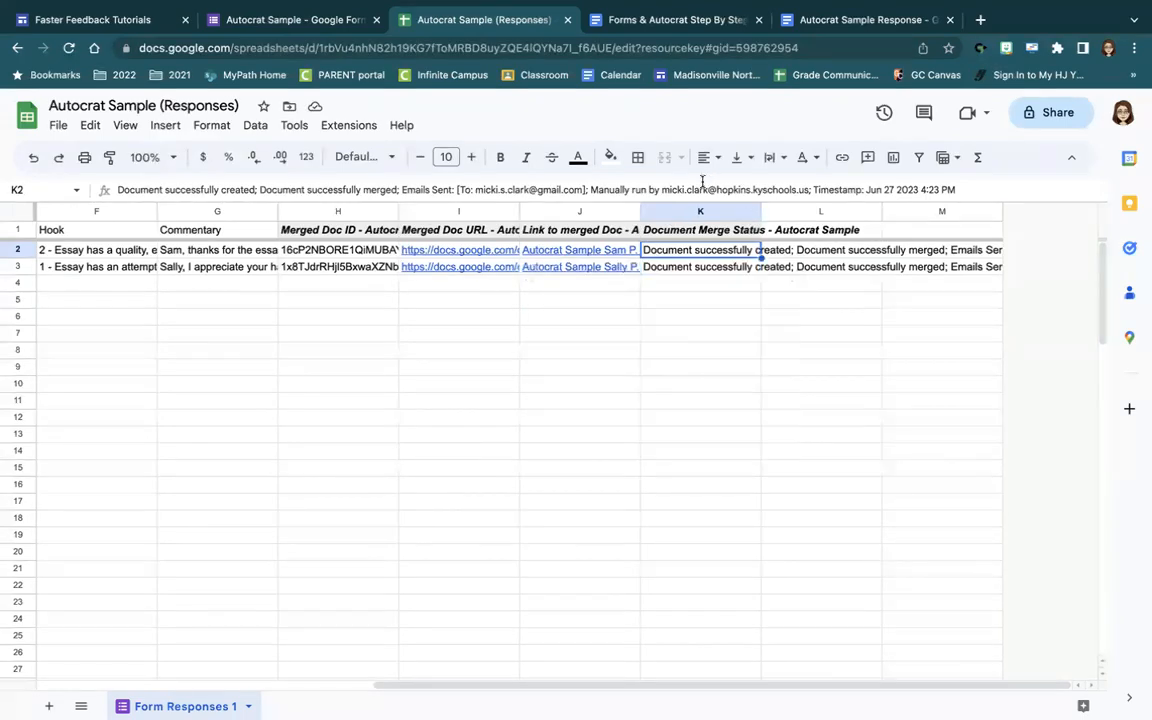
Open the first response's merged document from its link to review the filled-in feedback, and return to the responses sheet.
click(584, 250)
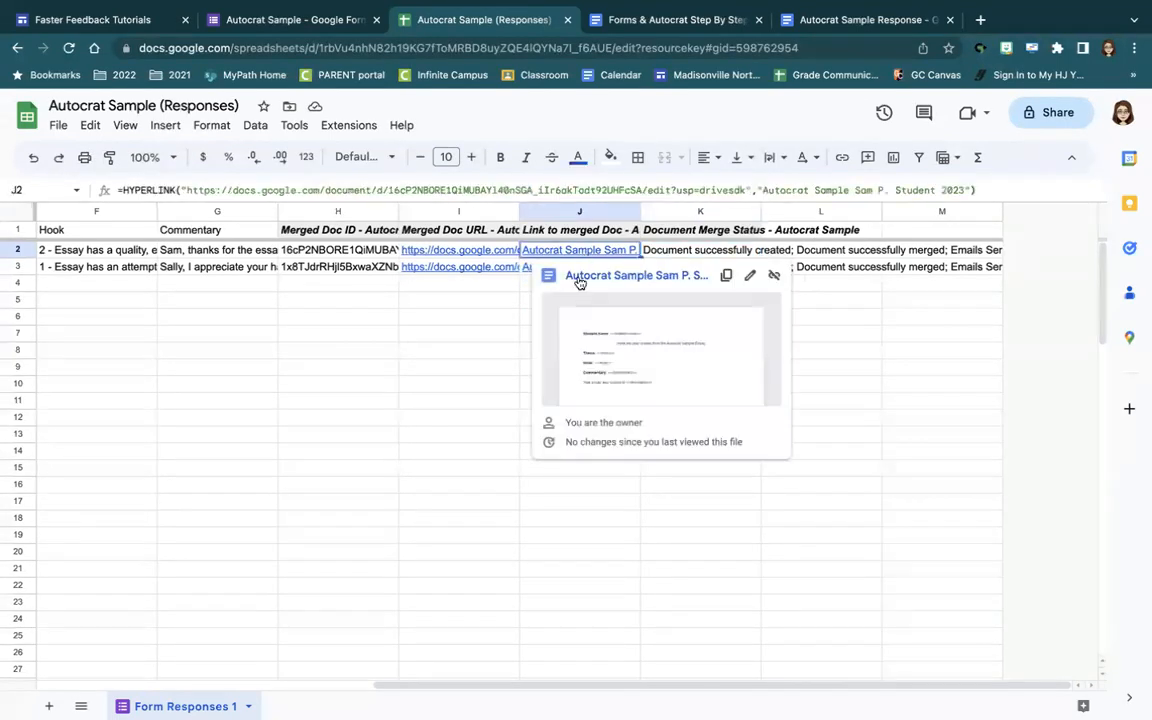
click(578, 282)
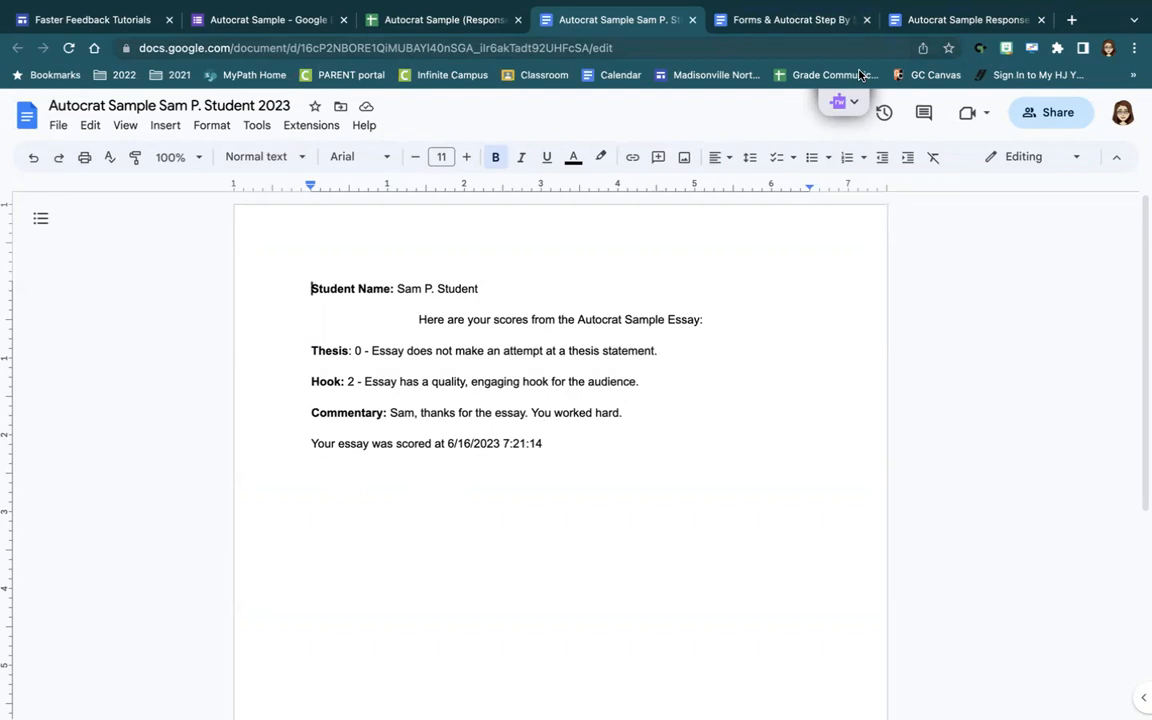
click(477, 24)
scroll(324, 355, left, 5)
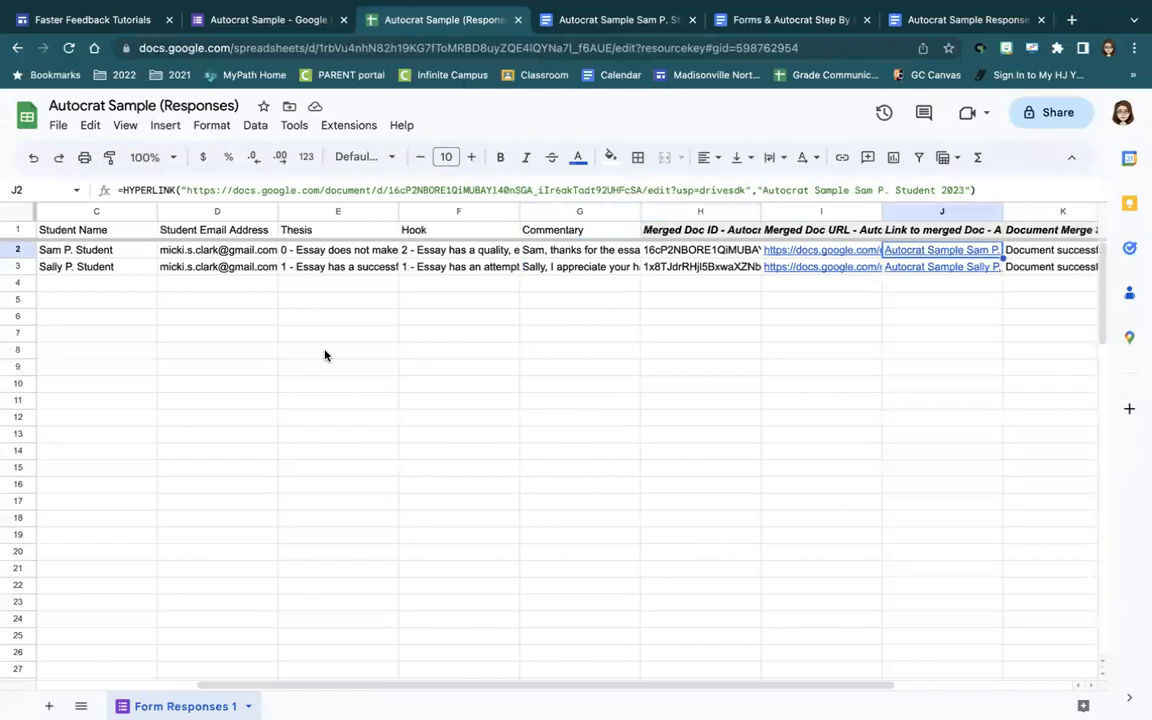
scroll(324, 355, left, 3)
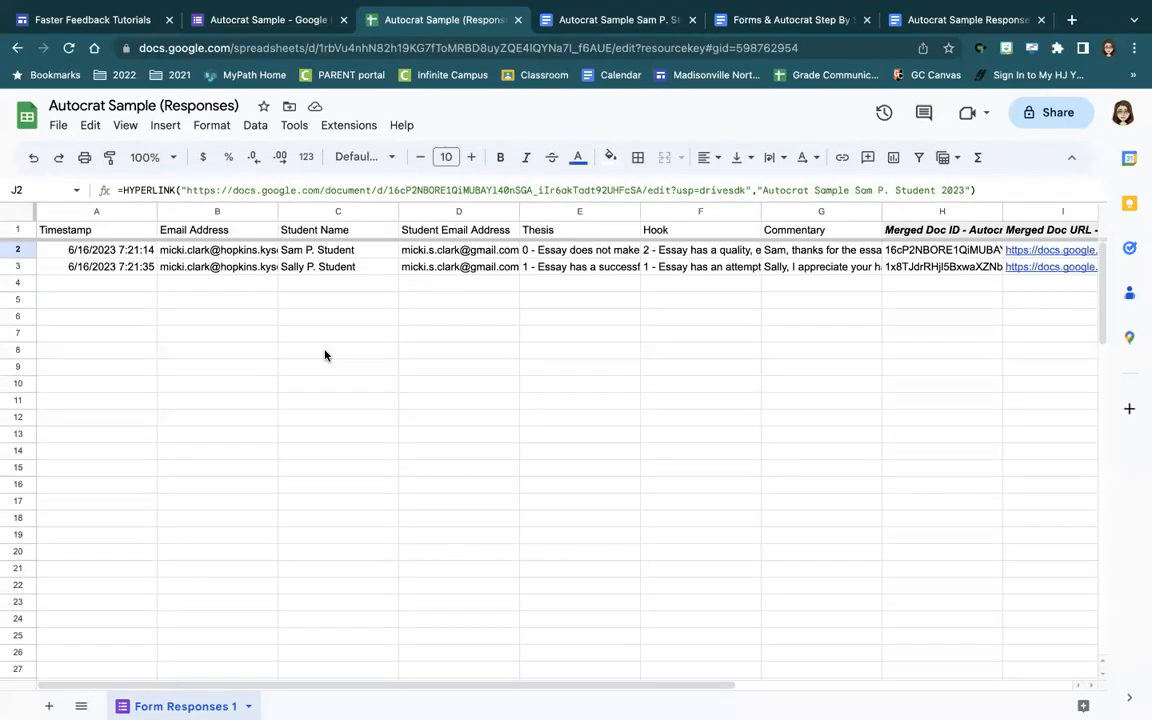